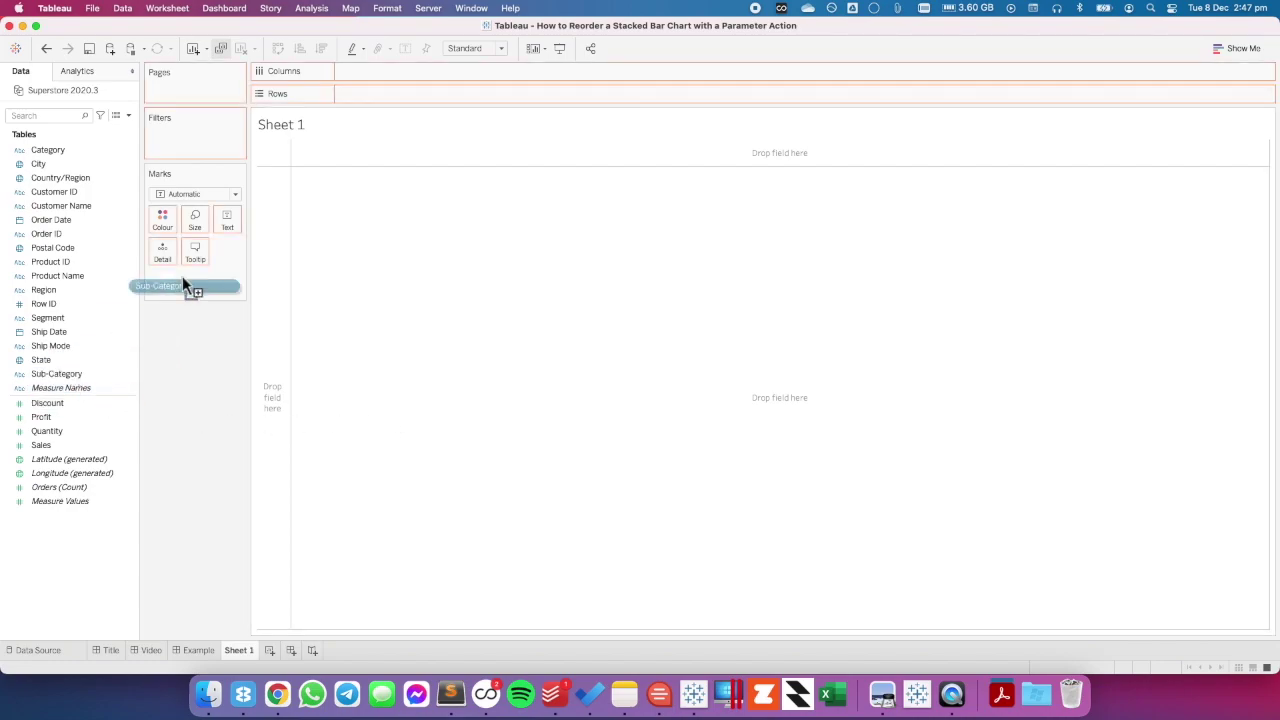
Step: Stack Sales bars coloured by Region and show SUM(Sales) as Percent of Total
{"action": "left_click_drag", "start_coordinate": [55, 290], "coordinate": [160, 225]}
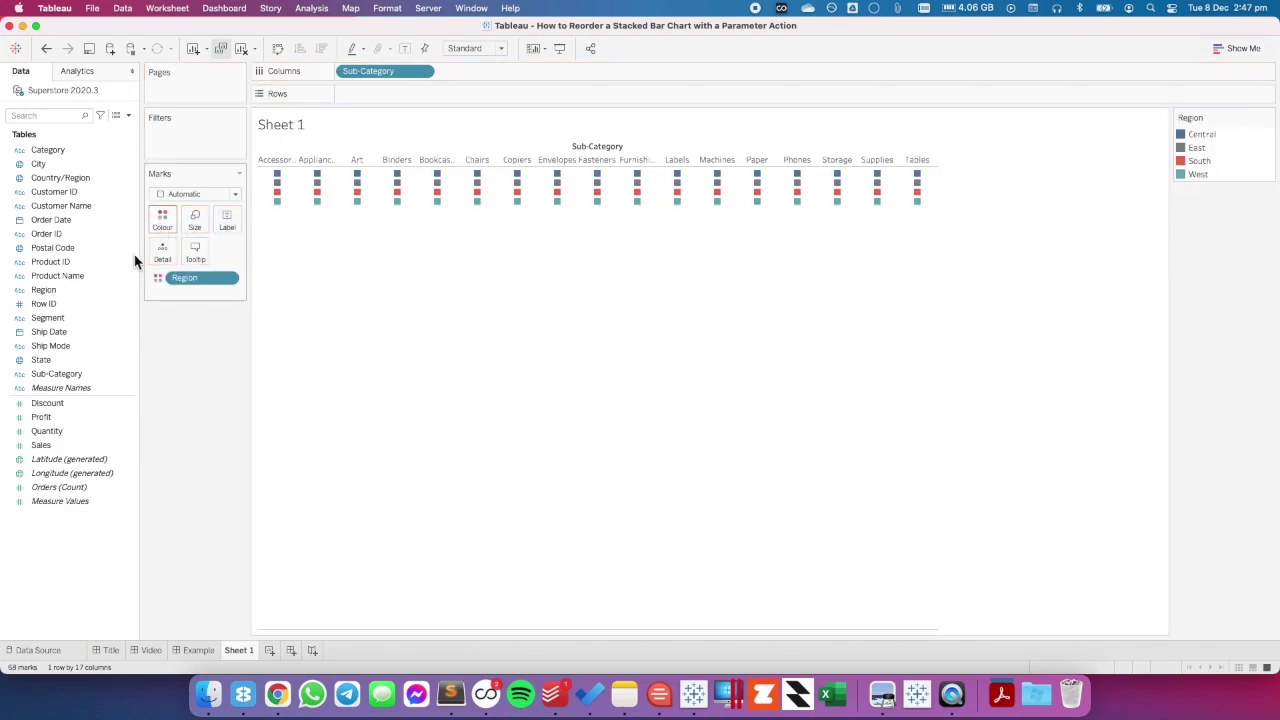
{"action": "left_click_drag", "start_coordinate": [41, 445], "coordinate": [377, 96]}
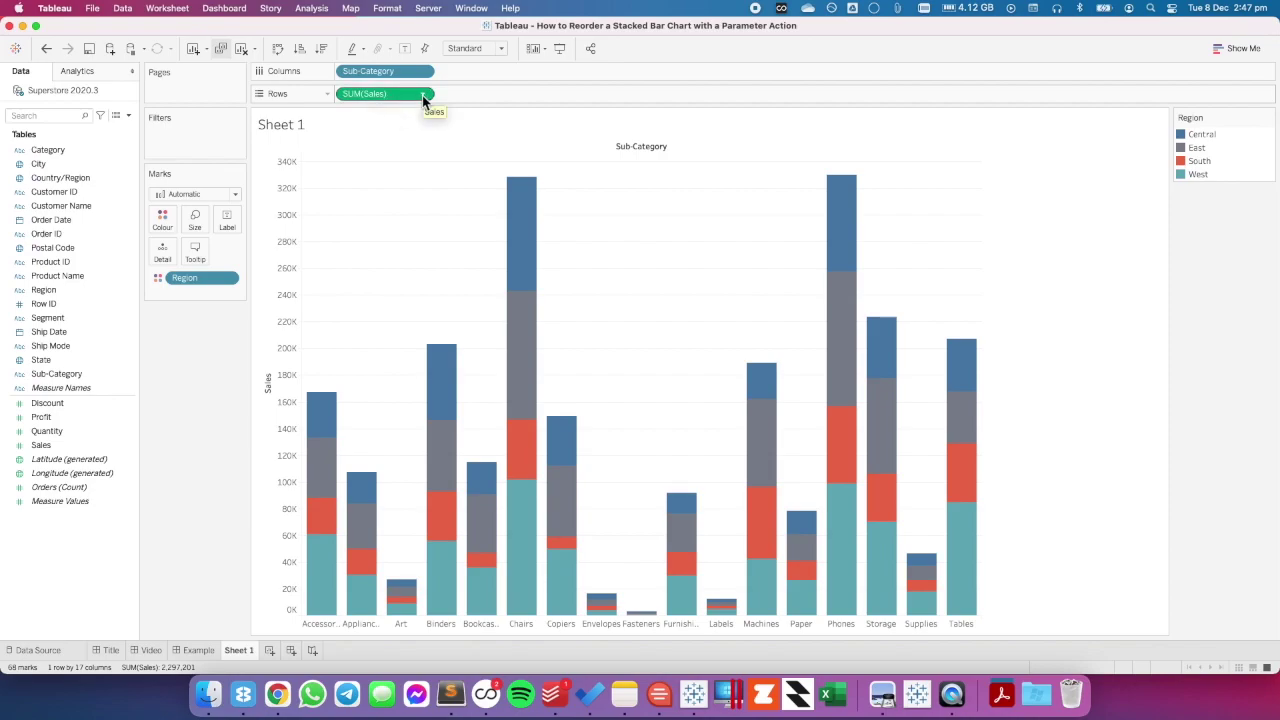
{"action": "left_click", "coordinate": [422, 95]}
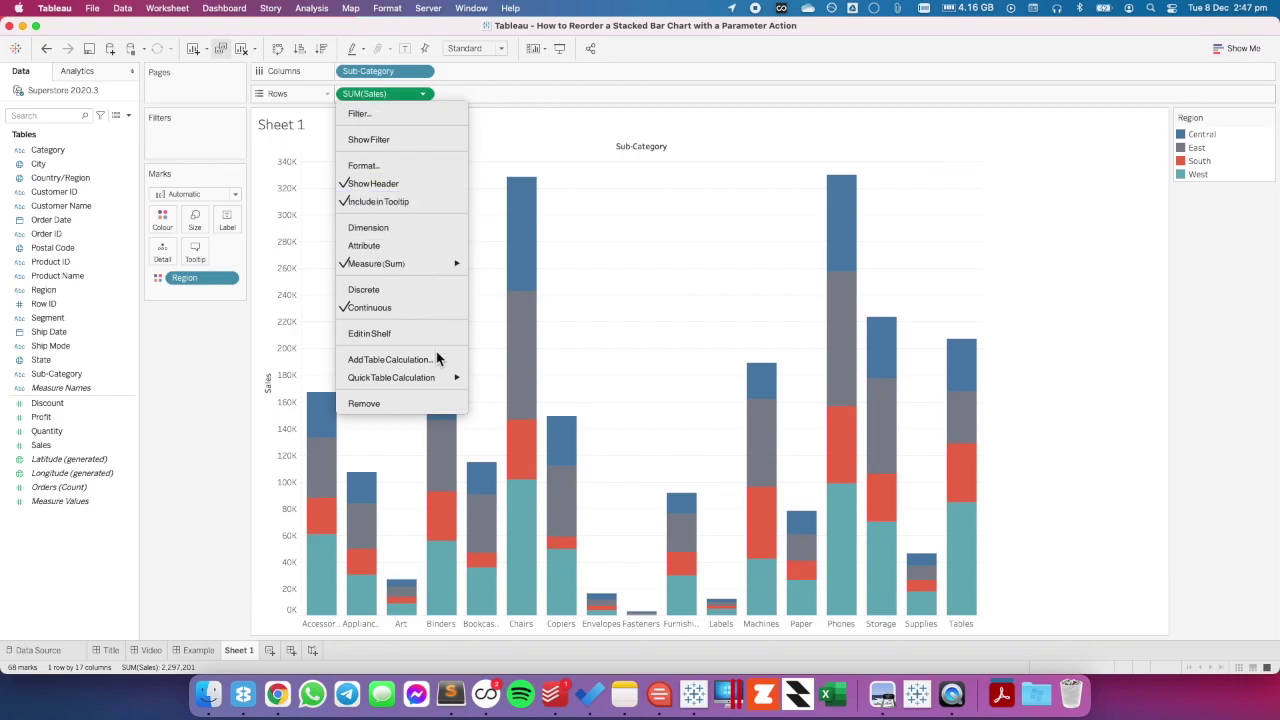
{"action": "mouse_move", "coordinate": [438, 377]}
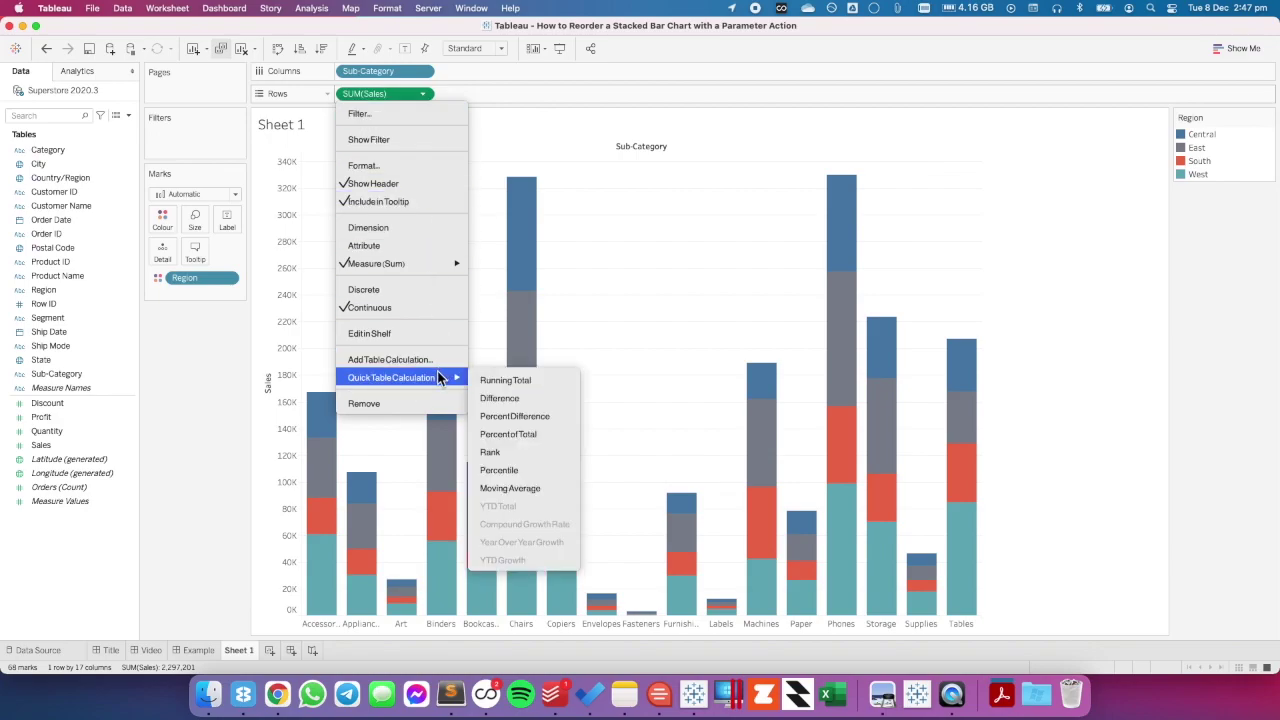
{"action": "left_click", "coordinate": [514, 428]}
{"action": "mouse_move", "coordinate": [322, 560]}
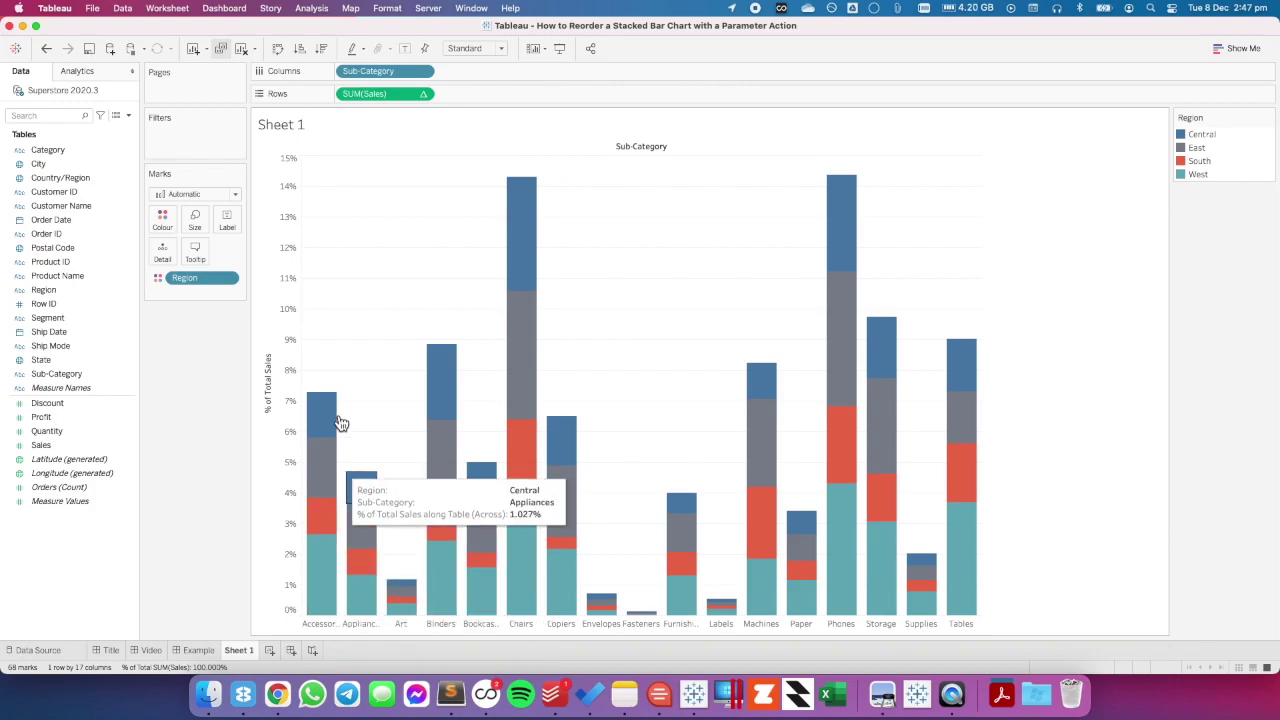
{"action": "mouse_move", "coordinate": [338, 402]}
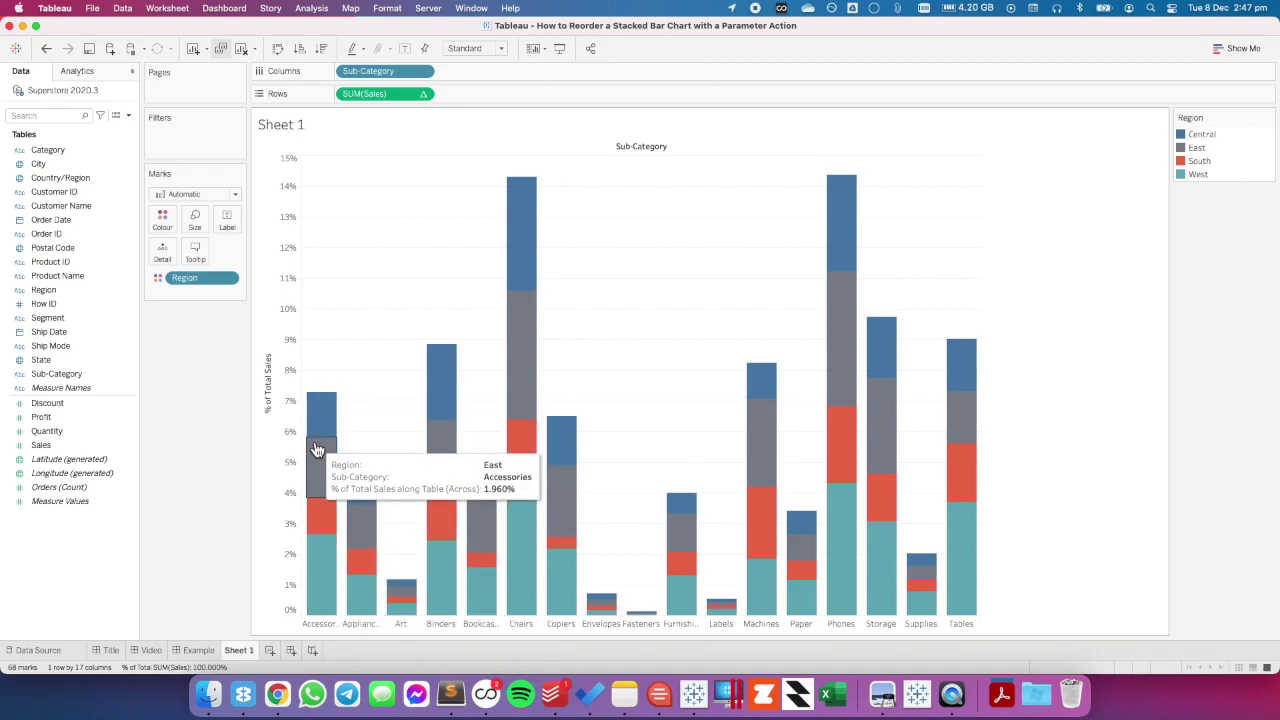
{"action": "left_click", "coordinate": [423, 94]}
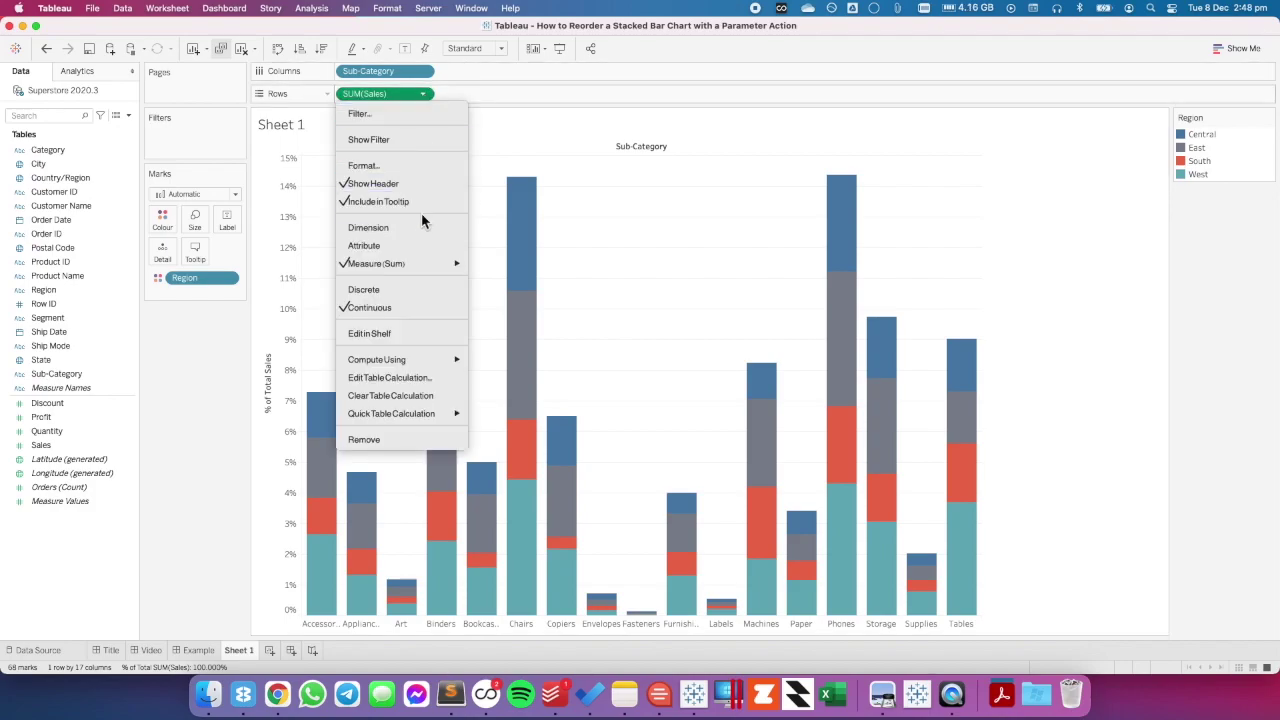
Step: Compute the percent of total along Region and fit the chart to Entire View
{"action": "mouse_move", "coordinate": [432, 362]}
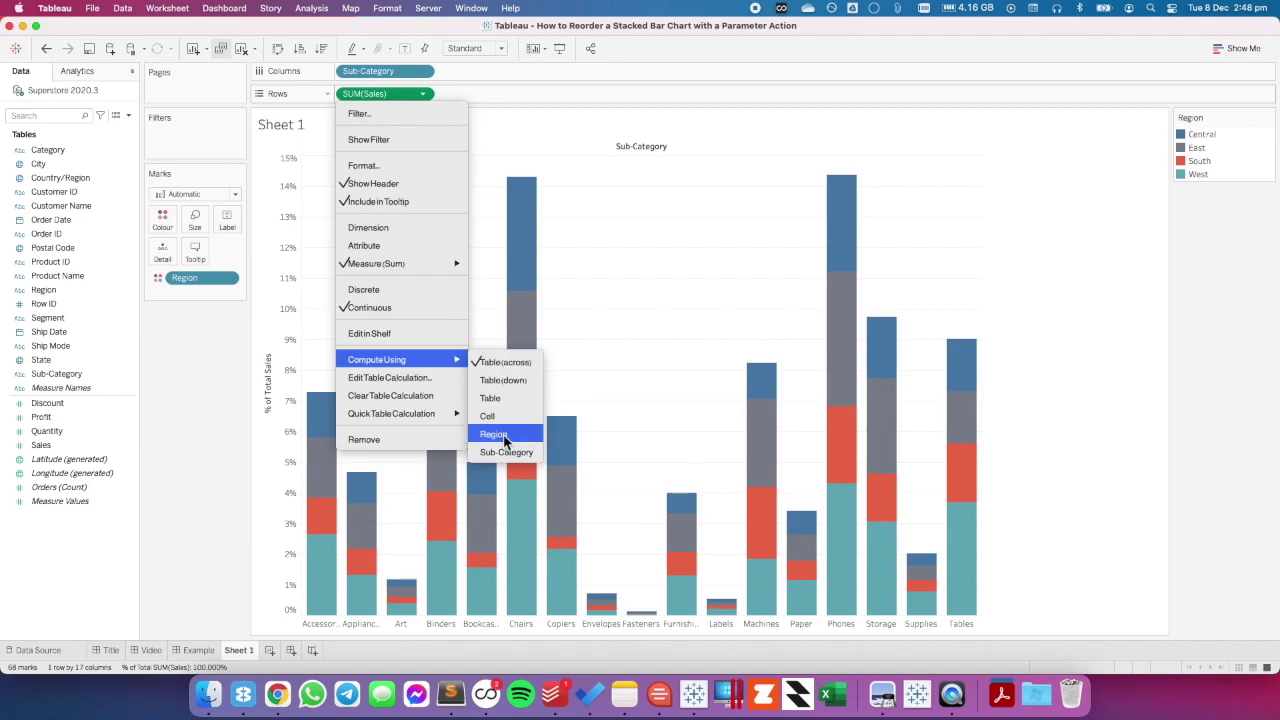
{"action": "left_click", "coordinate": [505, 433]}
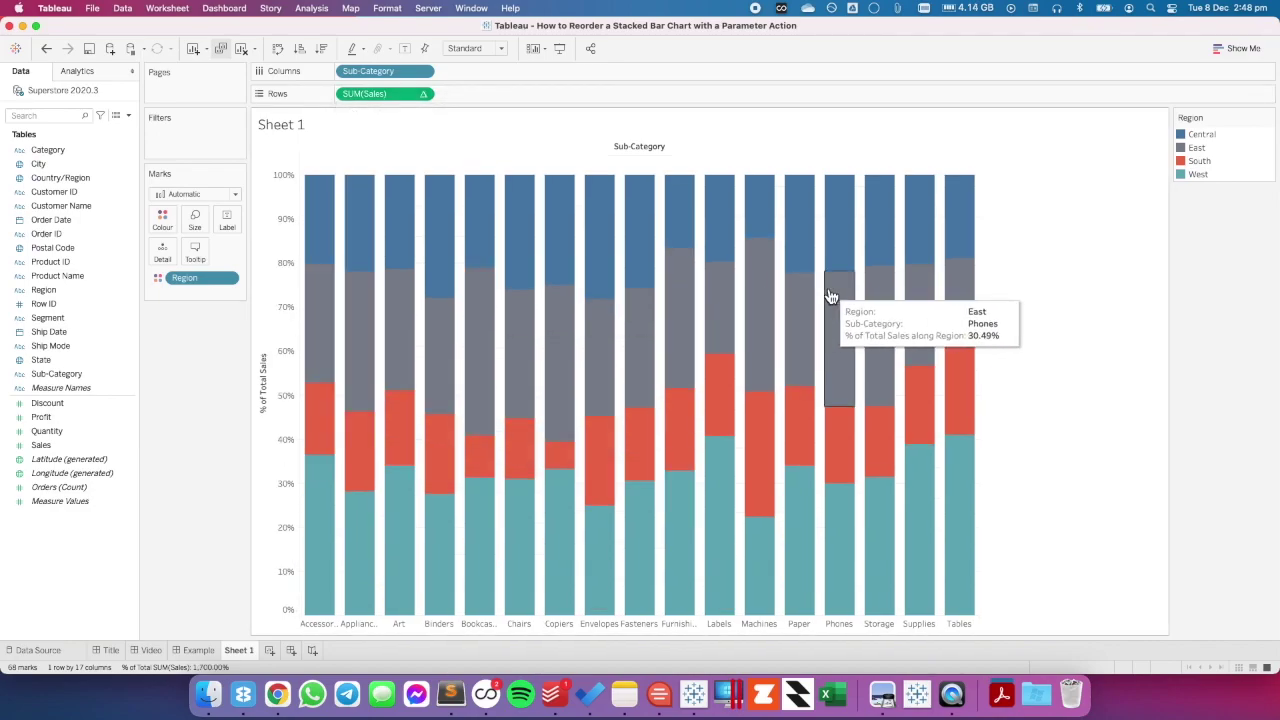
{"action": "left_click", "coordinate": [488, 48]}
{"action": "left_click", "coordinate": [476, 93]}
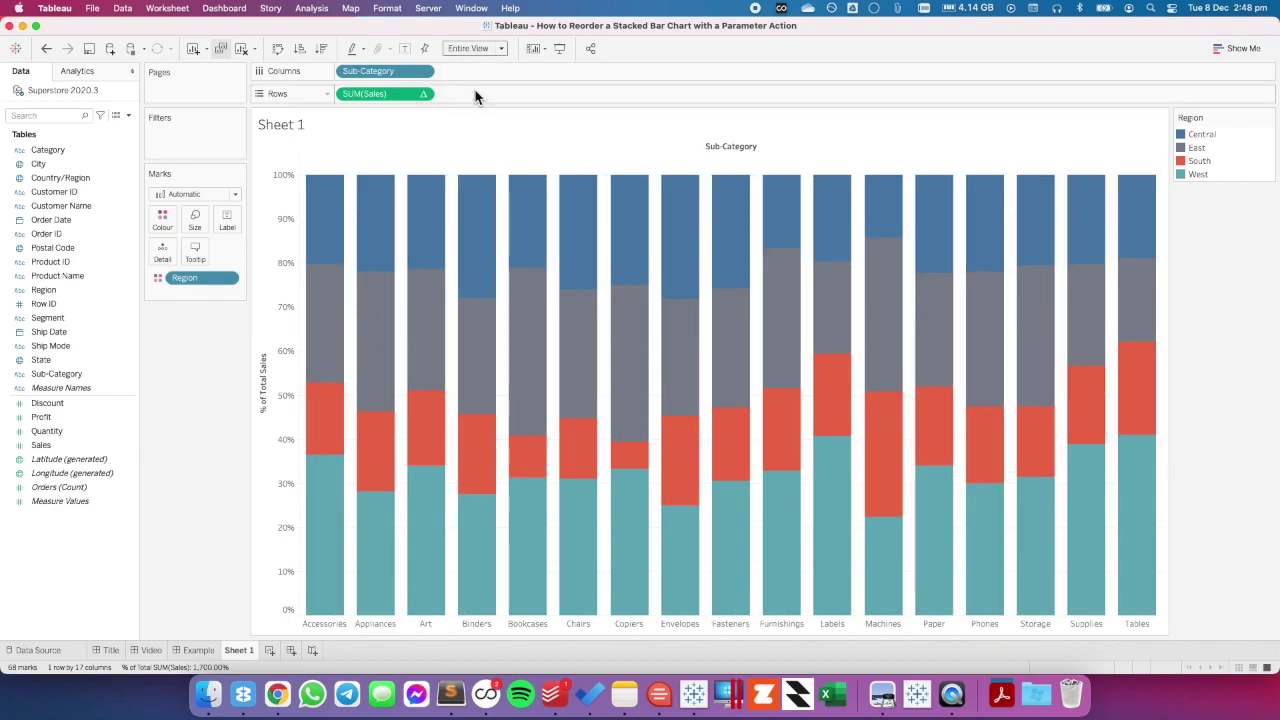
Step: Select Art's East, Central and South segments in turn, then clear the selection
{"action": "left_click", "coordinate": [425, 305]}
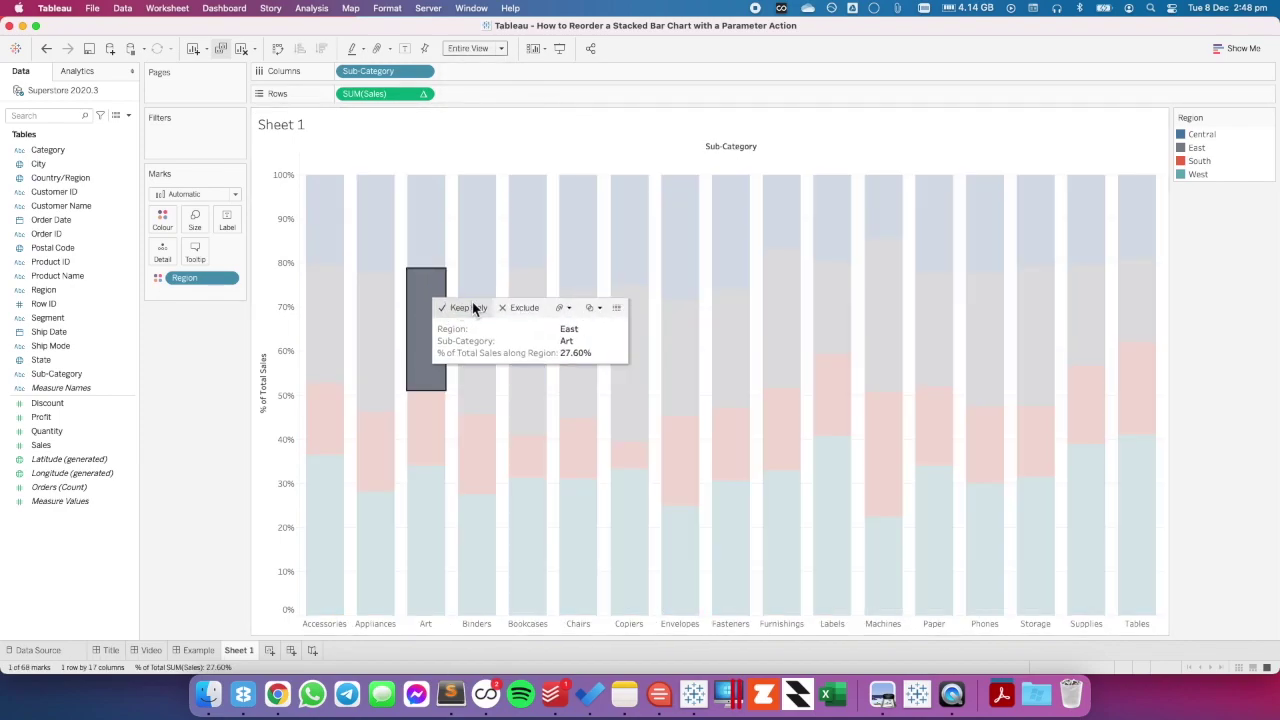
{"action": "left_click", "coordinate": [423, 240]}
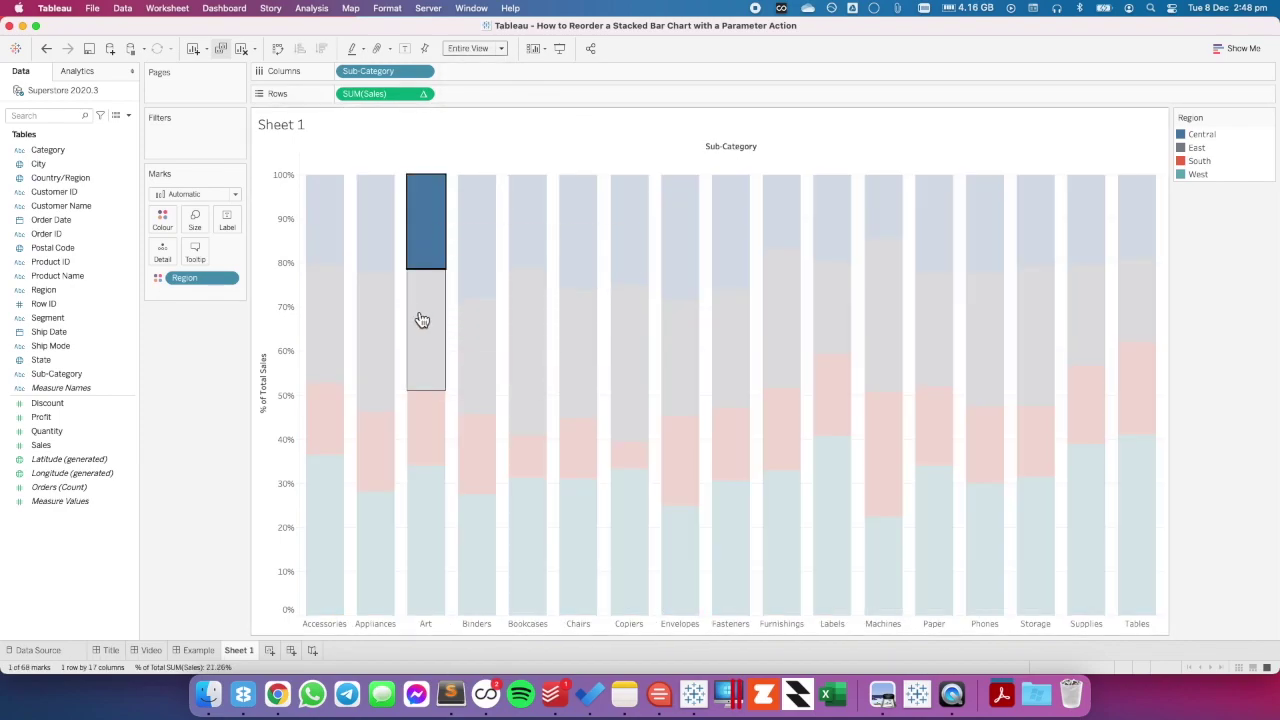
{"action": "left_click", "coordinate": [424, 452]}
{"action": "left_click", "coordinate": [426, 428]}
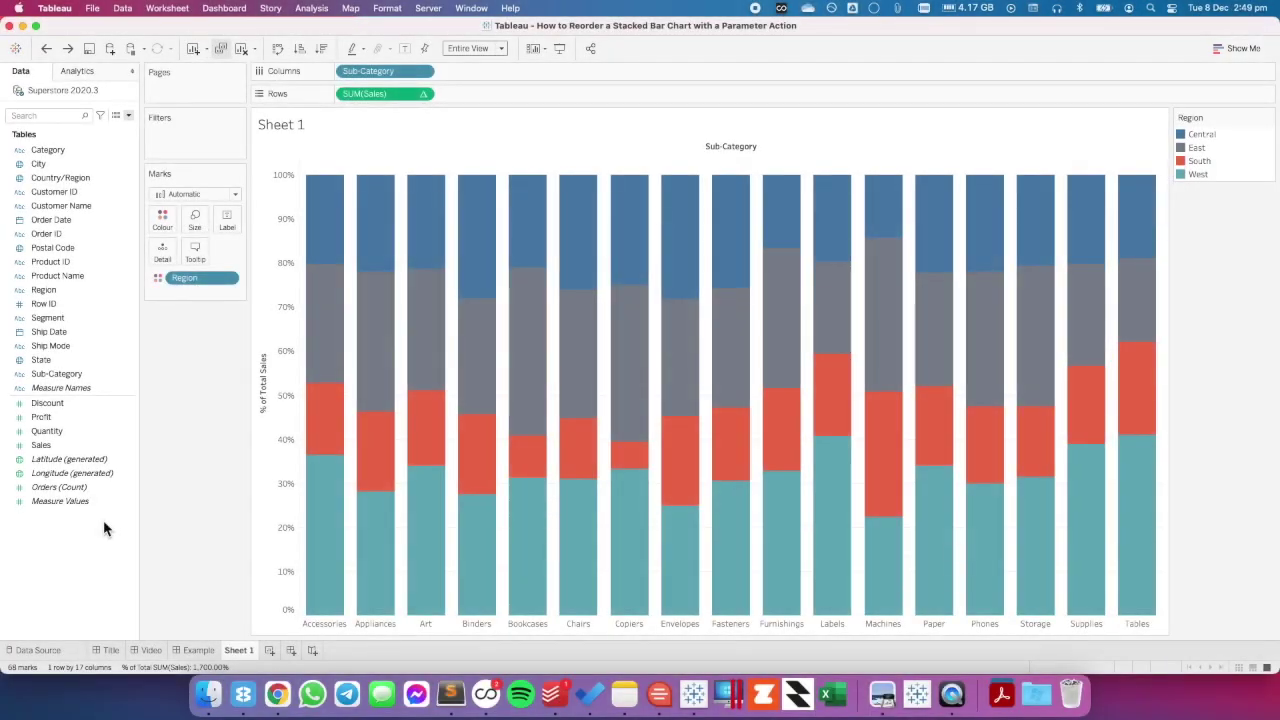
Step: Create a String parameter named 'Region Parameter' with current value South
{"action": "left_click", "coordinate": [127, 112]}
{"action": "left_click", "coordinate": [100, 150]}
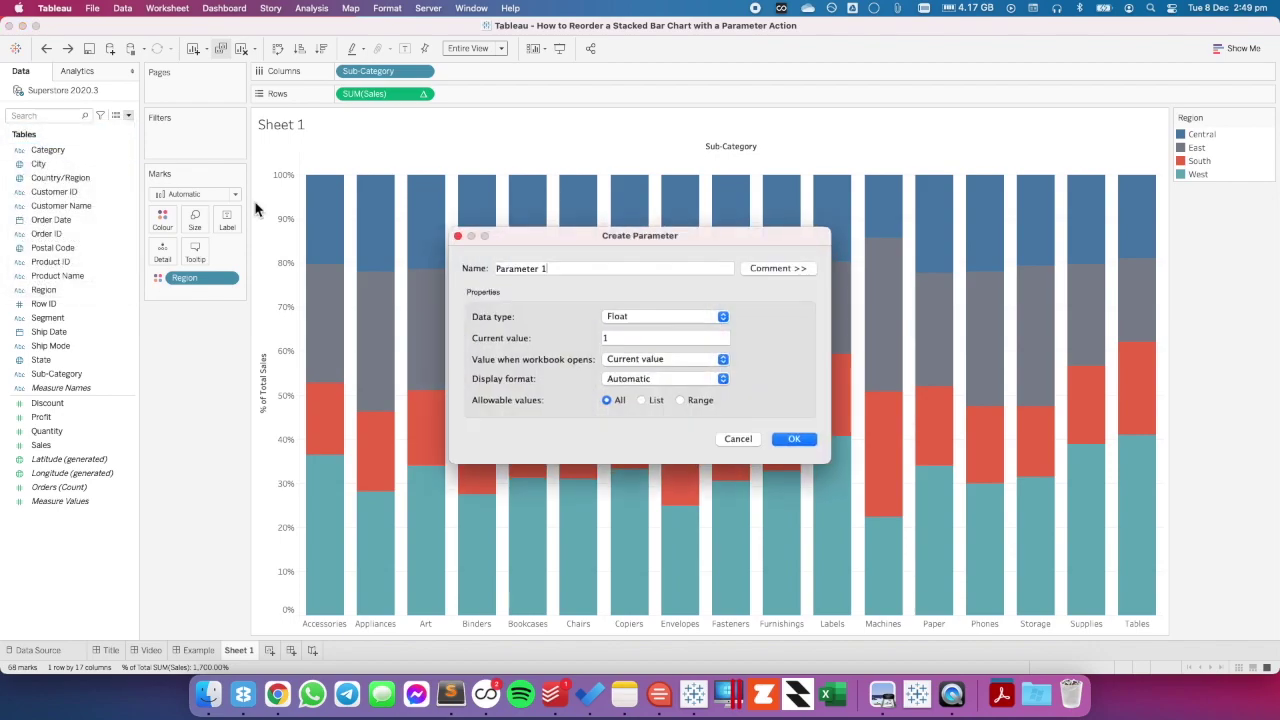
{"action": "left_click", "coordinate": [571, 266]}
{"action": "key", "text": "BackSpace"}
{"action": "key", "text": "BackSpace"}
{"action": "type", "text": "Region"}
{"action": "left_click", "coordinate": [637, 317]}
{"action": "left_click", "coordinate": [631, 344]}
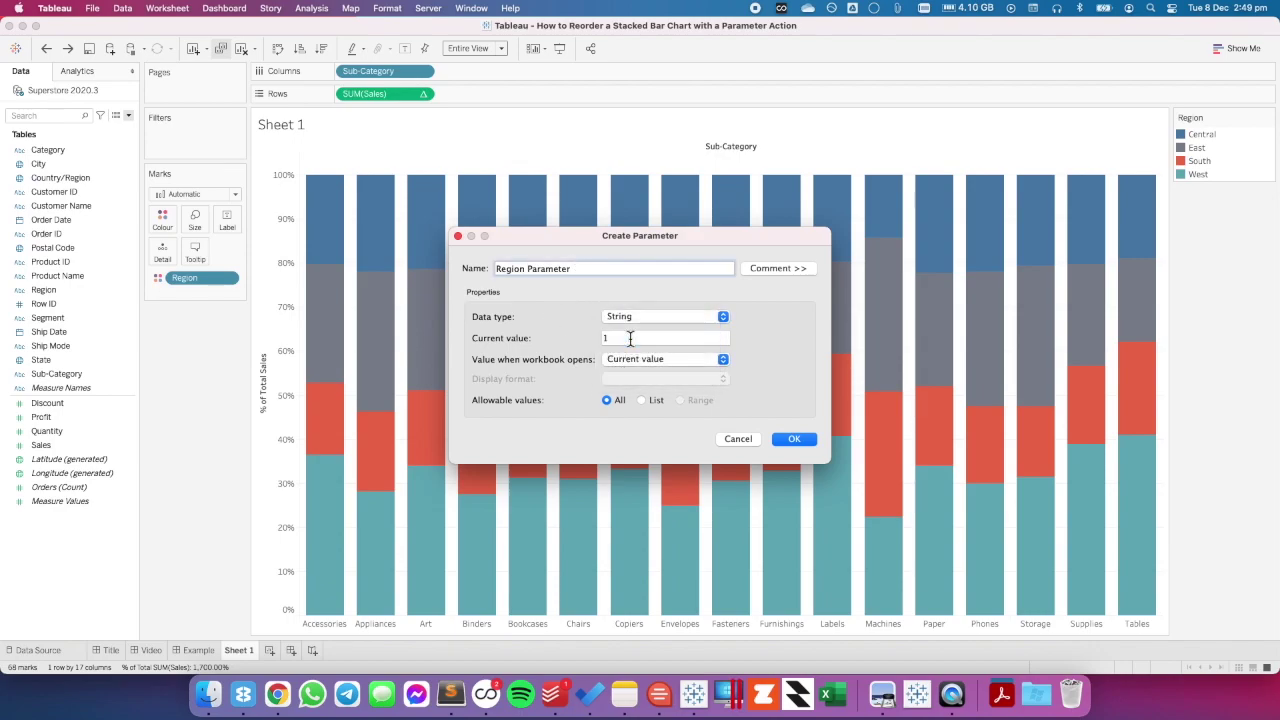
{"action": "double_click", "coordinate": [630, 338]}
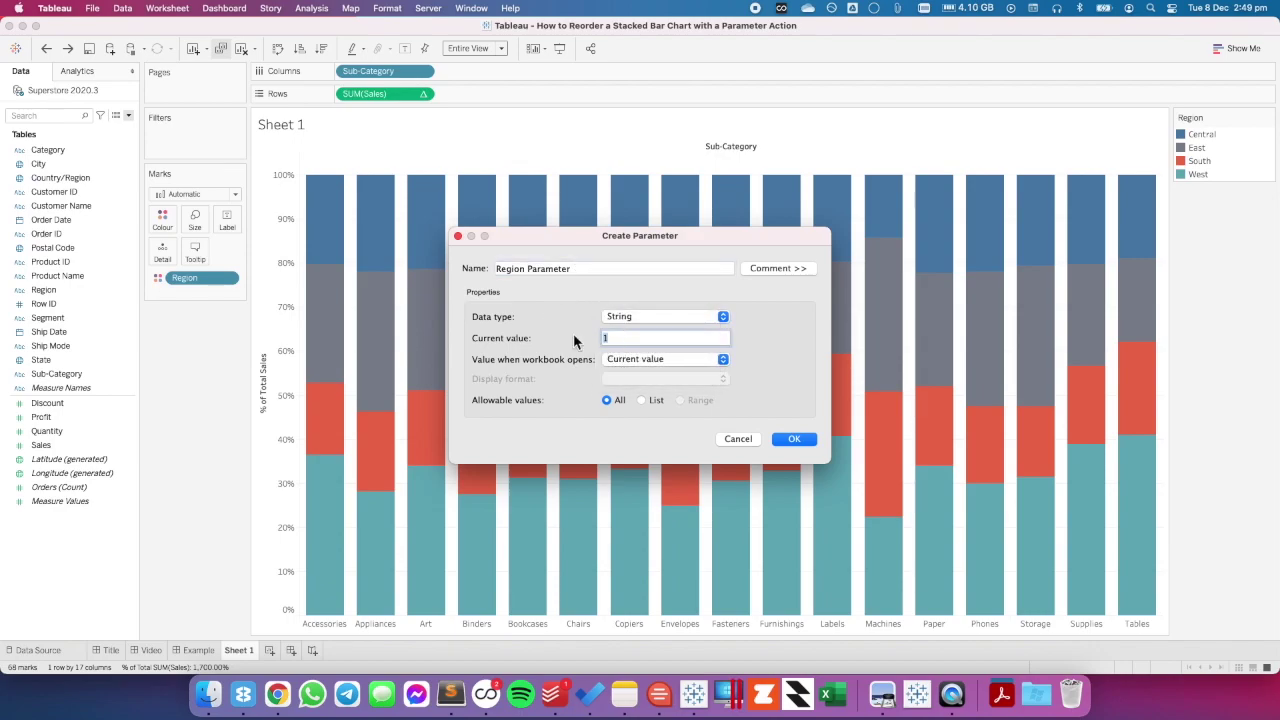
{"action": "type", "text": "South"}
{"action": "left_click", "coordinate": [794, 438]}
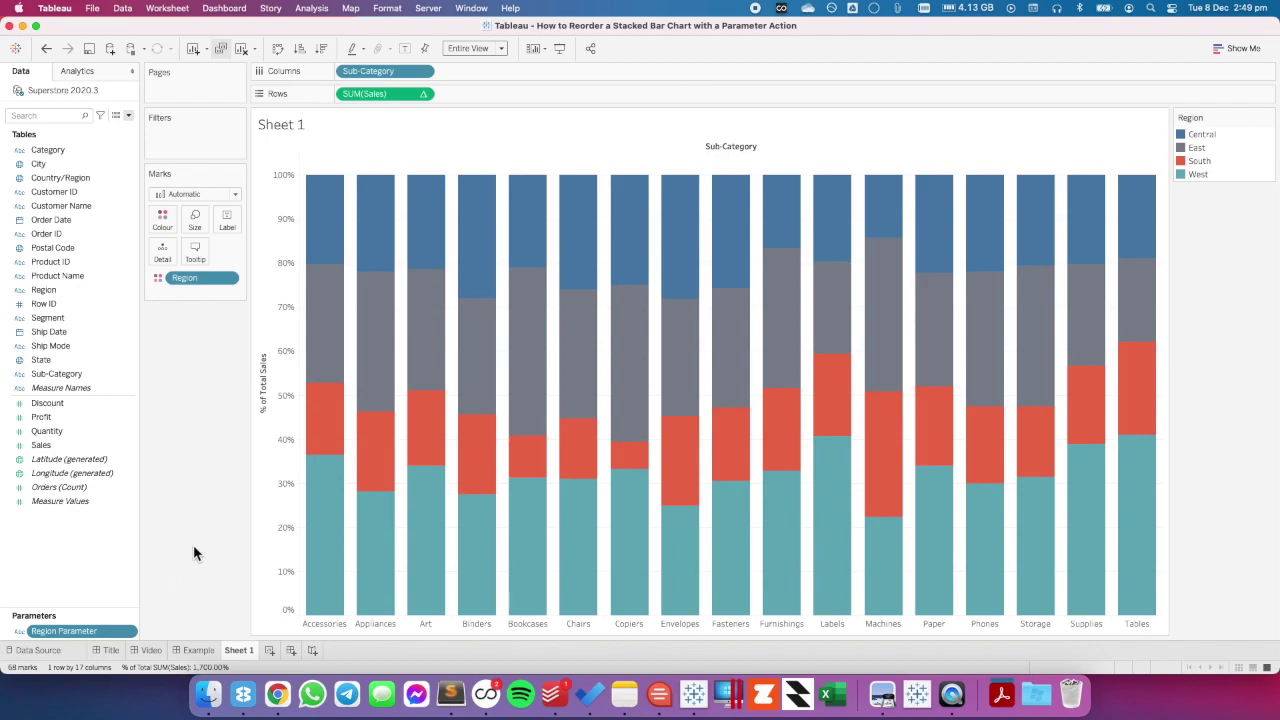
Step: Create calculated field Sorter: IF [Region]=[Region Parameter] THEN 1 ELSE 0 END
{"action": "right_click", "coordinate": [85, 537]}
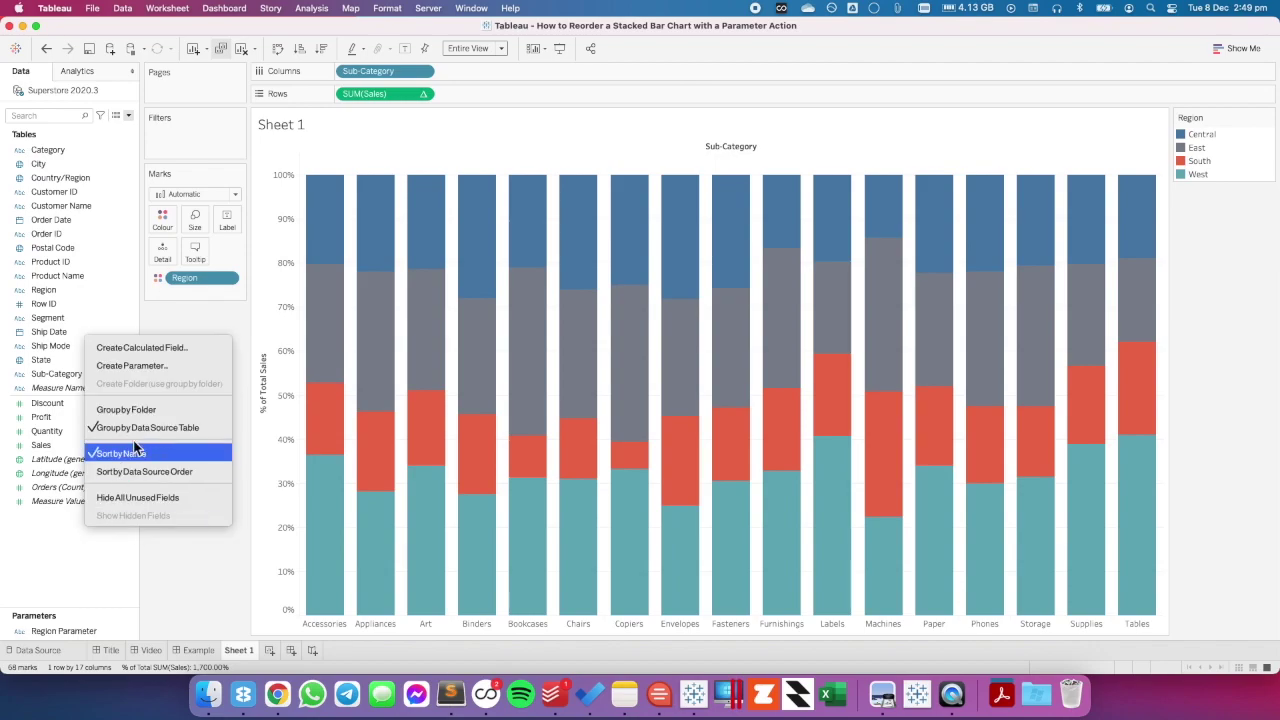
{"action": "left_click", "coordinate": [147, 349]}
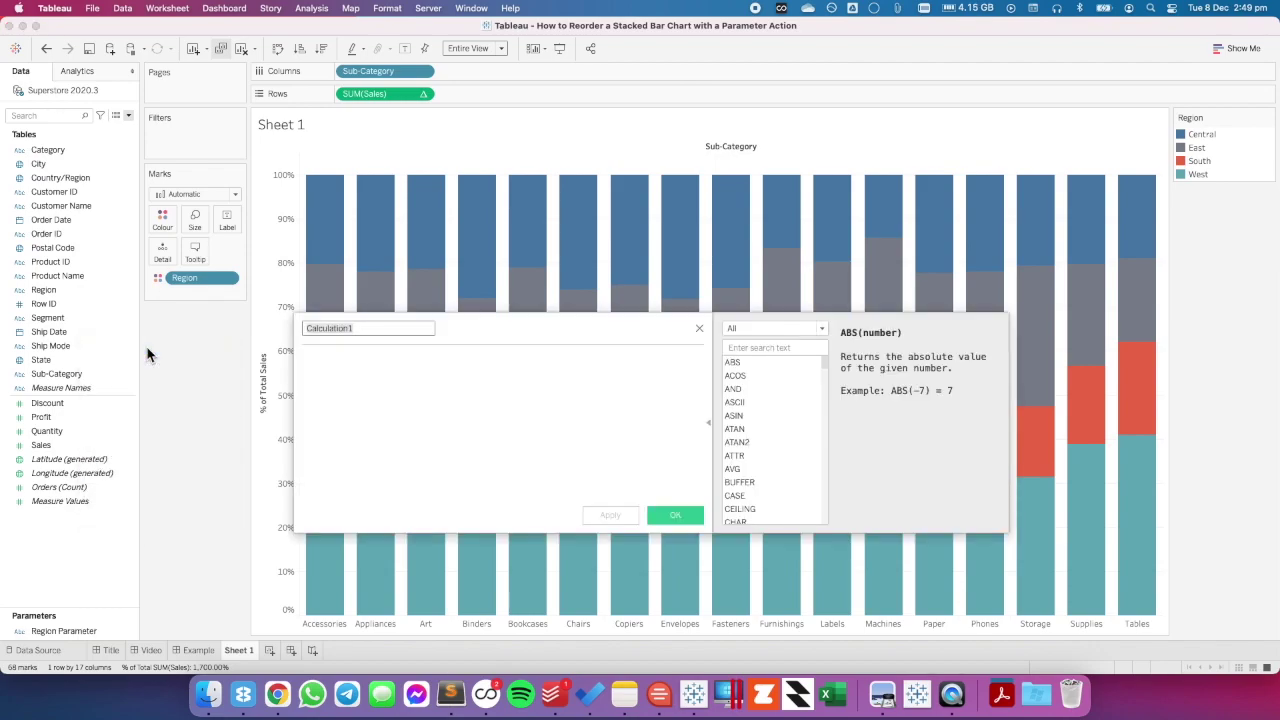
{"action": "type", "text": "Sorter"}
{"action": "left_click", "coordinate": [390, 399]}
{"action": "type", "text": "IF reg"}
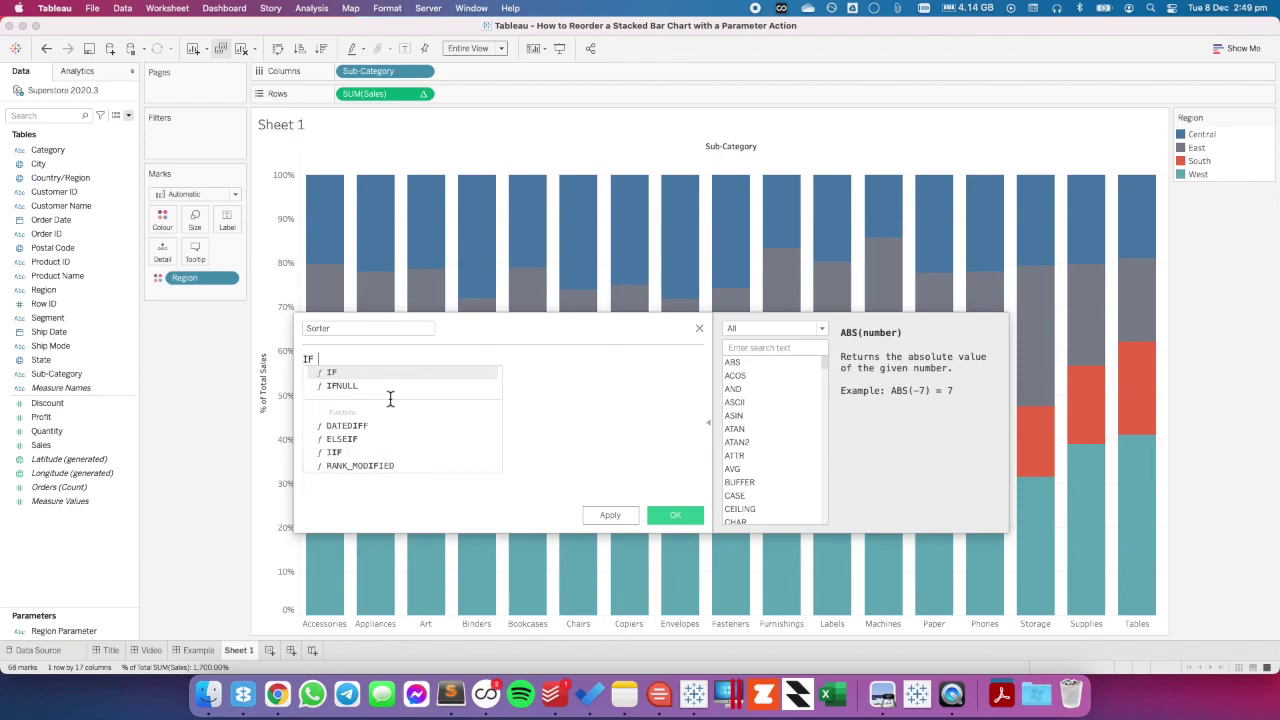
{"action": "double_click", "coordinate": [390, 425]}
{"action": "type", "text": "=Region"}
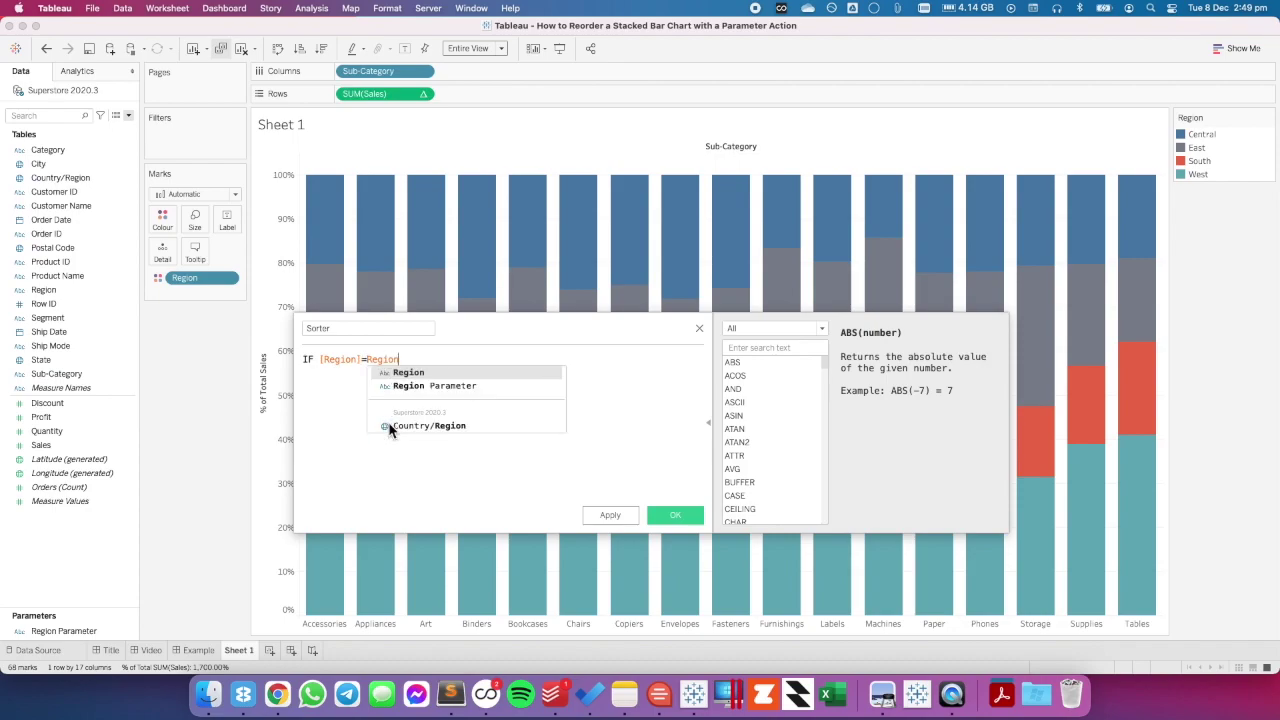
{"action": "double_click", "coordinate": [444, 388]}
{"action": "type", "text": "T"}
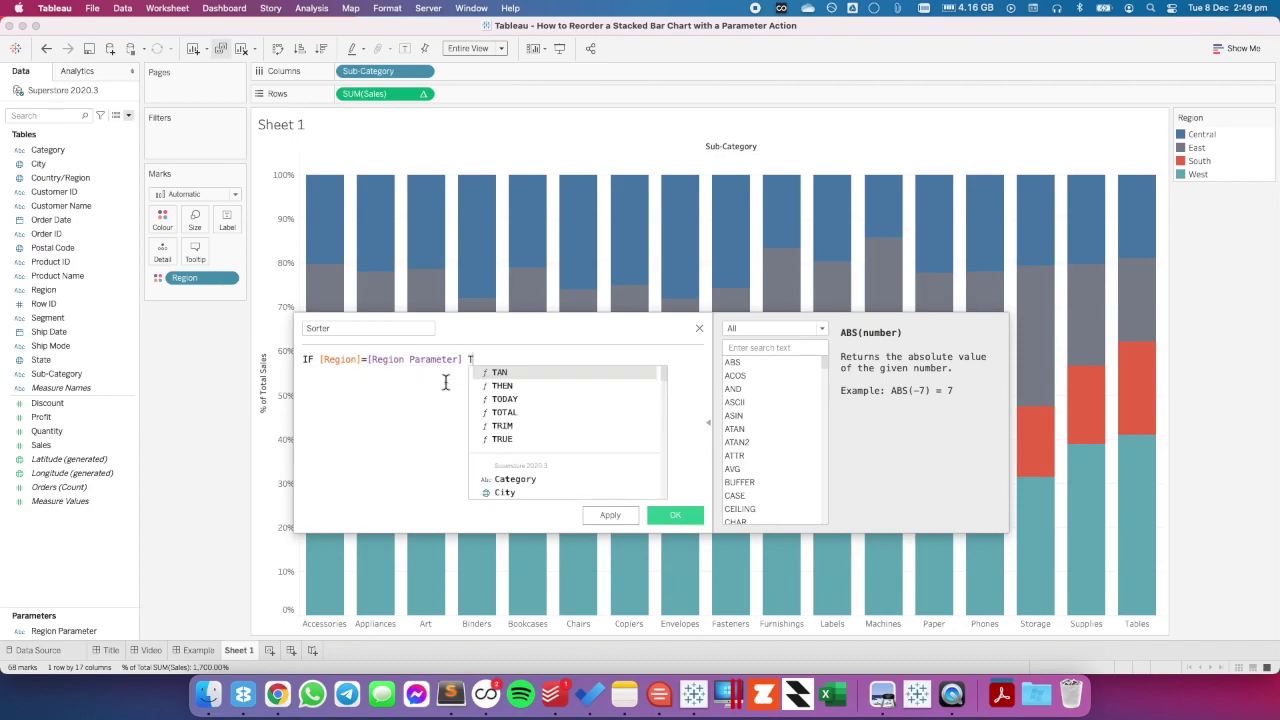
{"action": "type", "text": "HEN 1"}
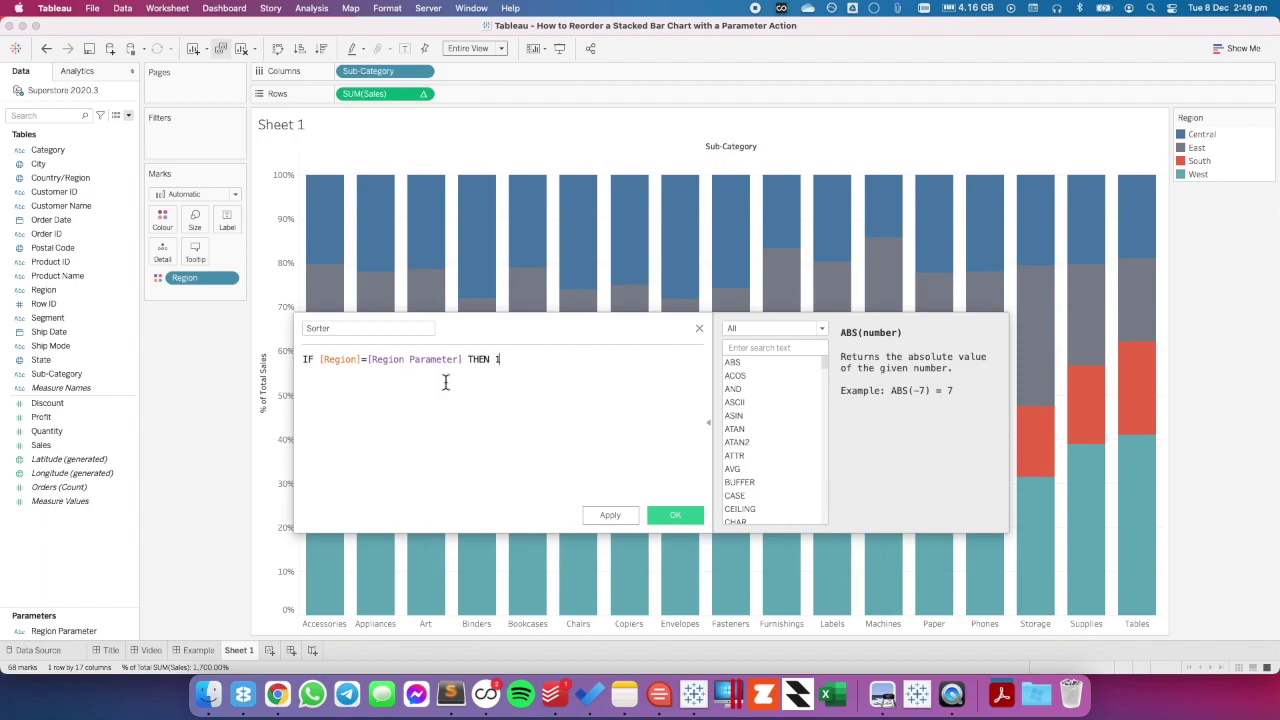
{"action": "key", "text": "Return"}
{"action": "type", "text": "ELSE"}
{"action": "type", "text": " 0 "}
{"action": "type", "text": "END"}
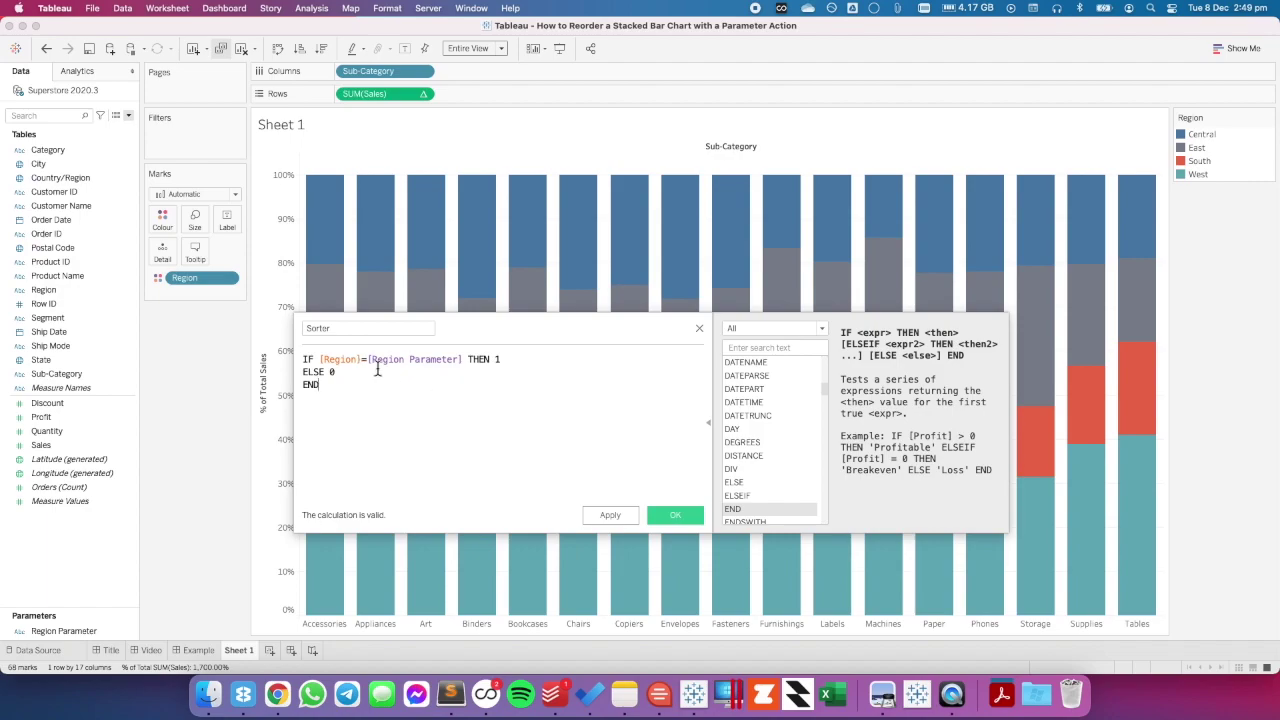
{"action": "left_click", "coordinate": [675, 515]}
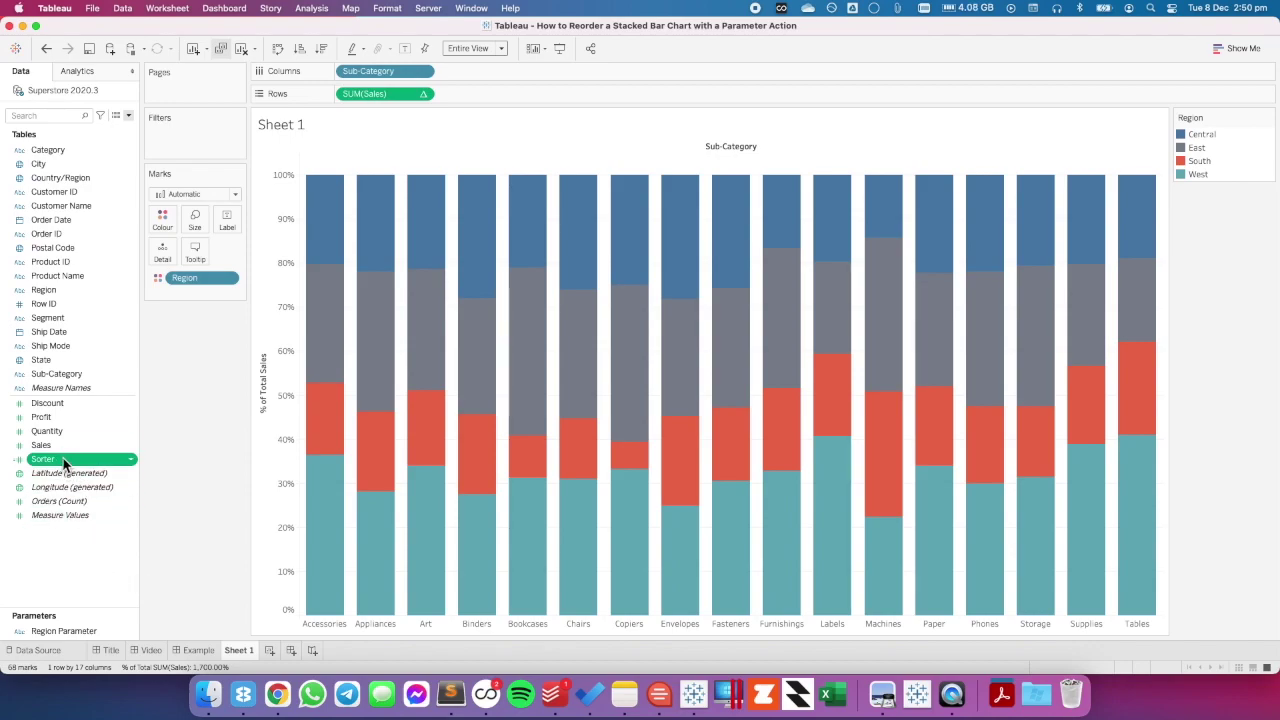
Step: Sort Region ascending by the Average of the Sorter field
{"action": "left_click", "coordinate": [230, 279]}
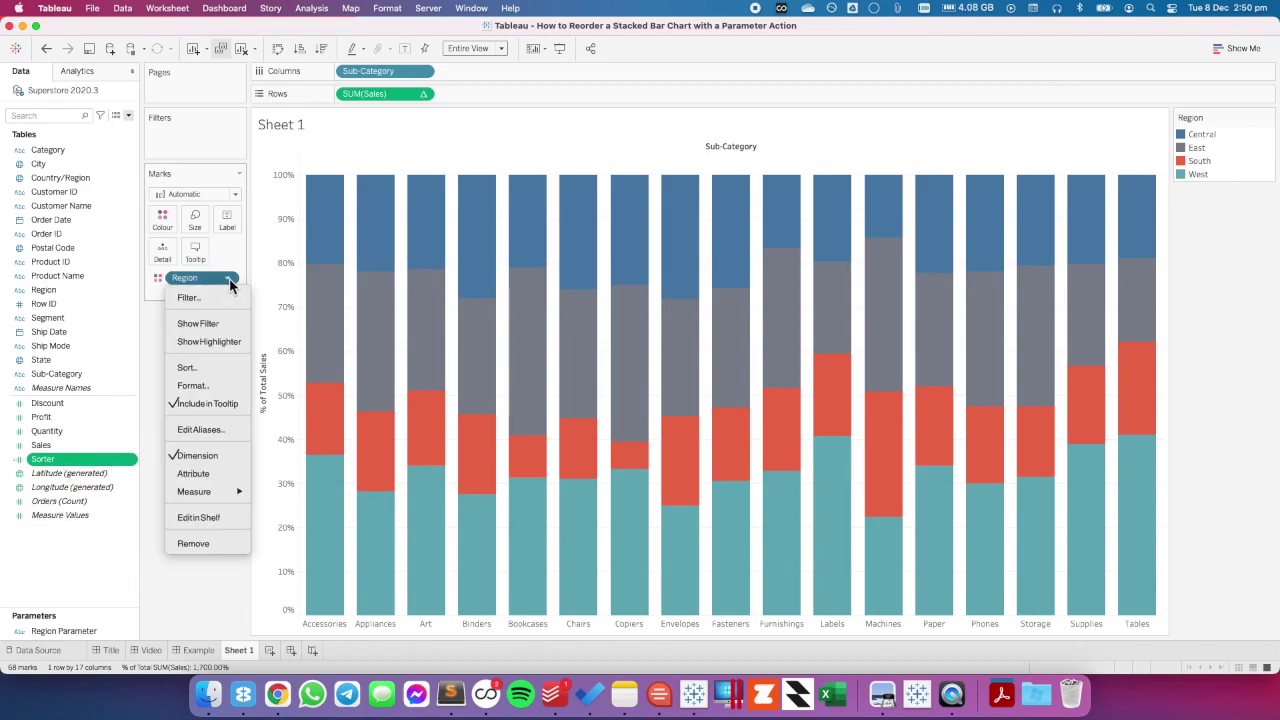
{"action": "left_click", "coordinate": [193, 367]}
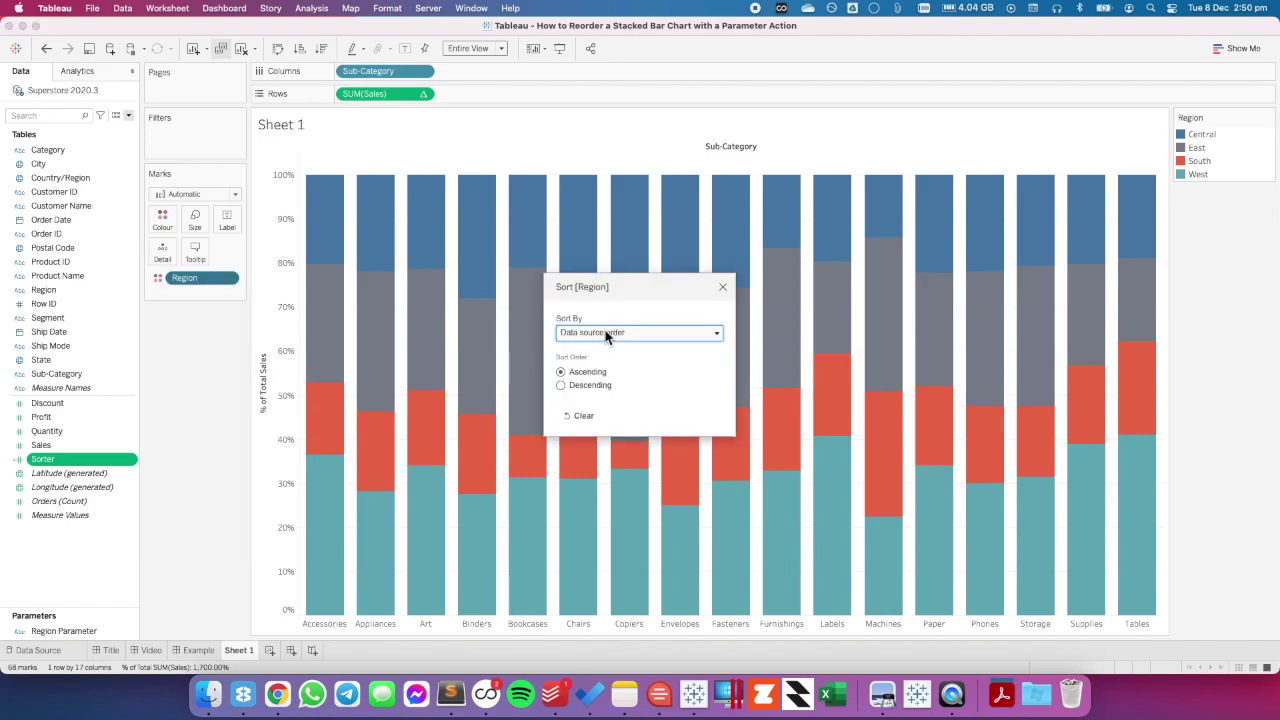
{"action": "left_click", "coordinate": [605, 337]}
{"action": "left_click", "coordinate": [587, 361]}
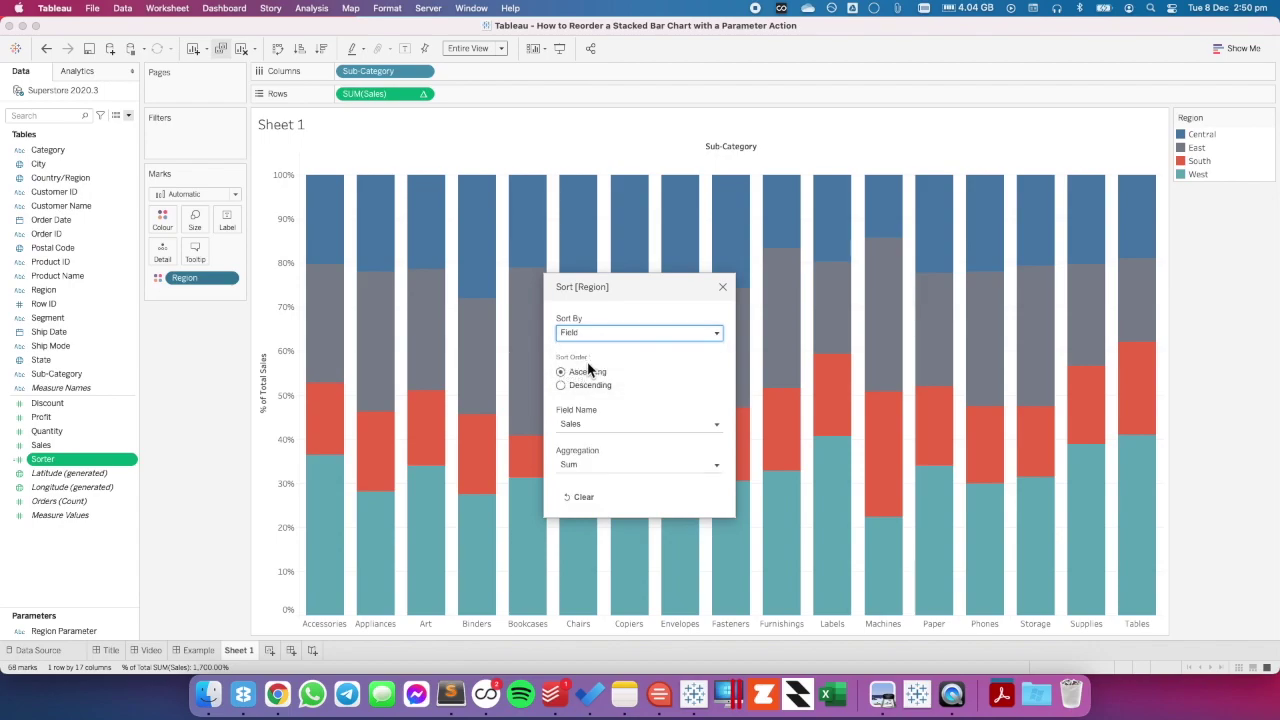
{"action": "left_click", "coordinate": [582, 424]}
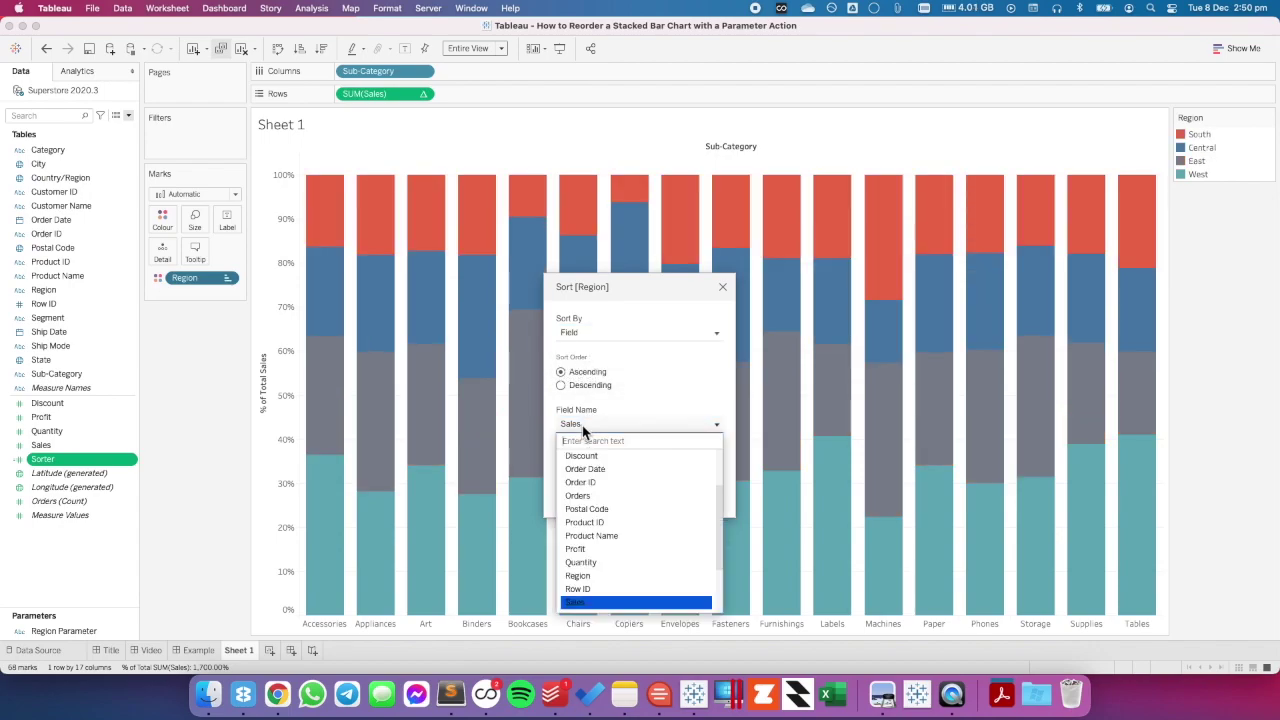
{"action": "scroll", "coordinate": [600, 560], "scroll_direction": "down", "scroll_amount": 2}
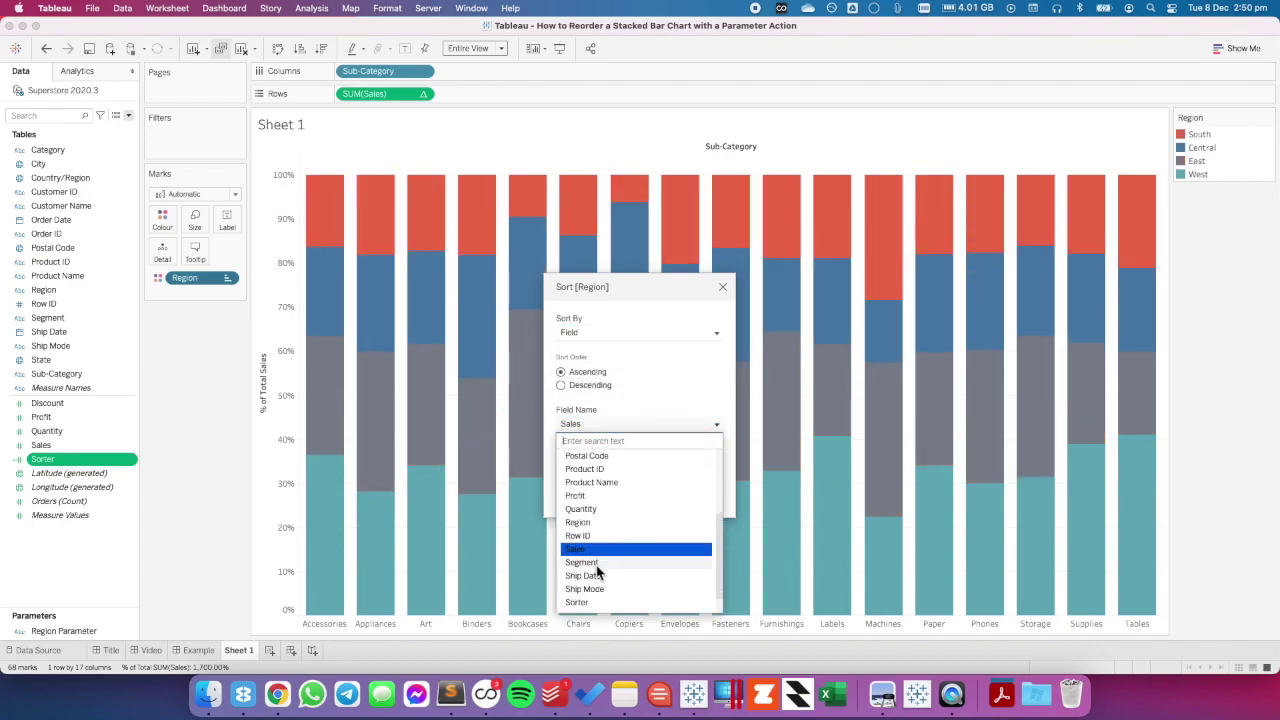
{"action": "left_click", "coordinate": [589, 600]}
{"action": "left_click", "coordinate": [580, 464]}
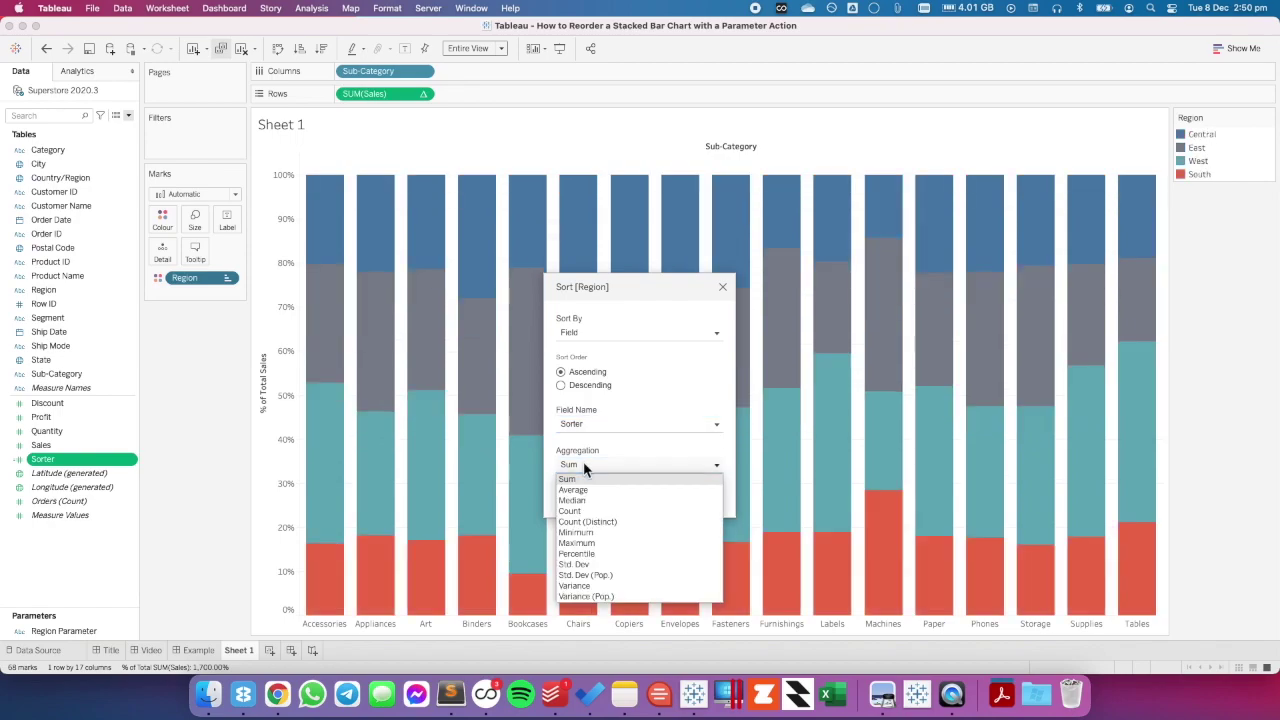
{"action": "left_click", "coordinate": [578, 490]}
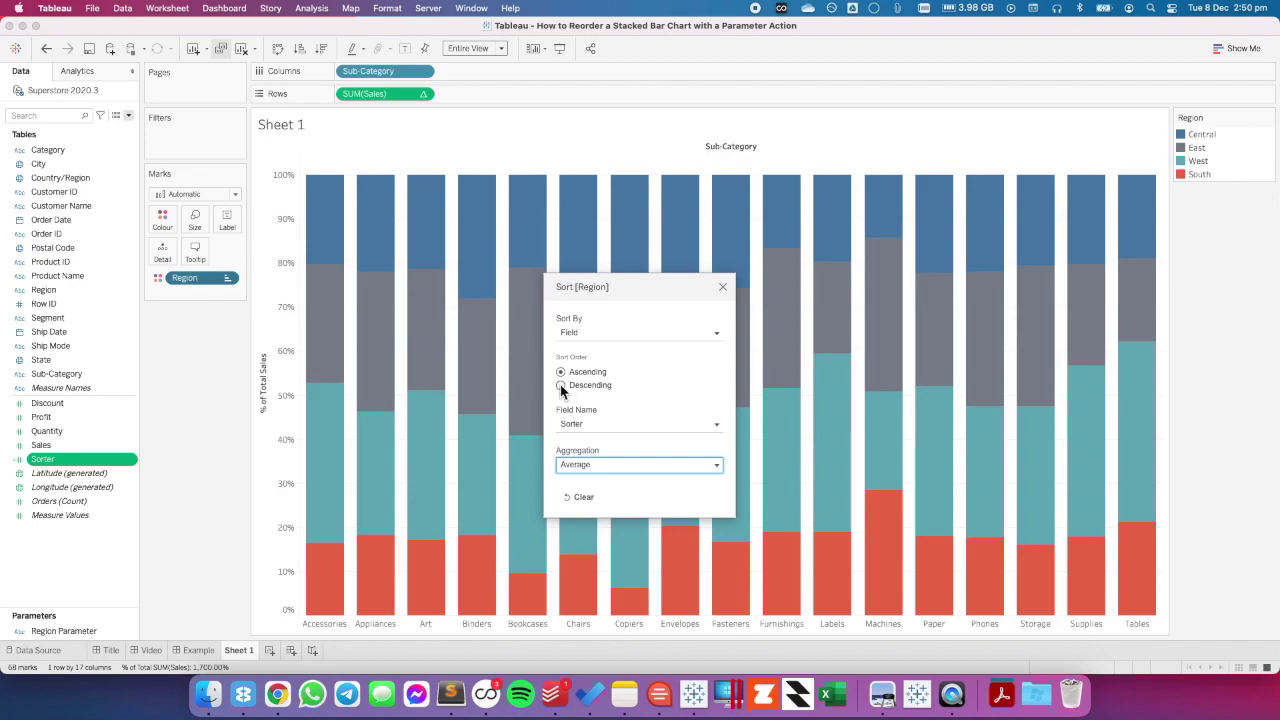
{"action": "left_click", "coordinate": [723, 288]}
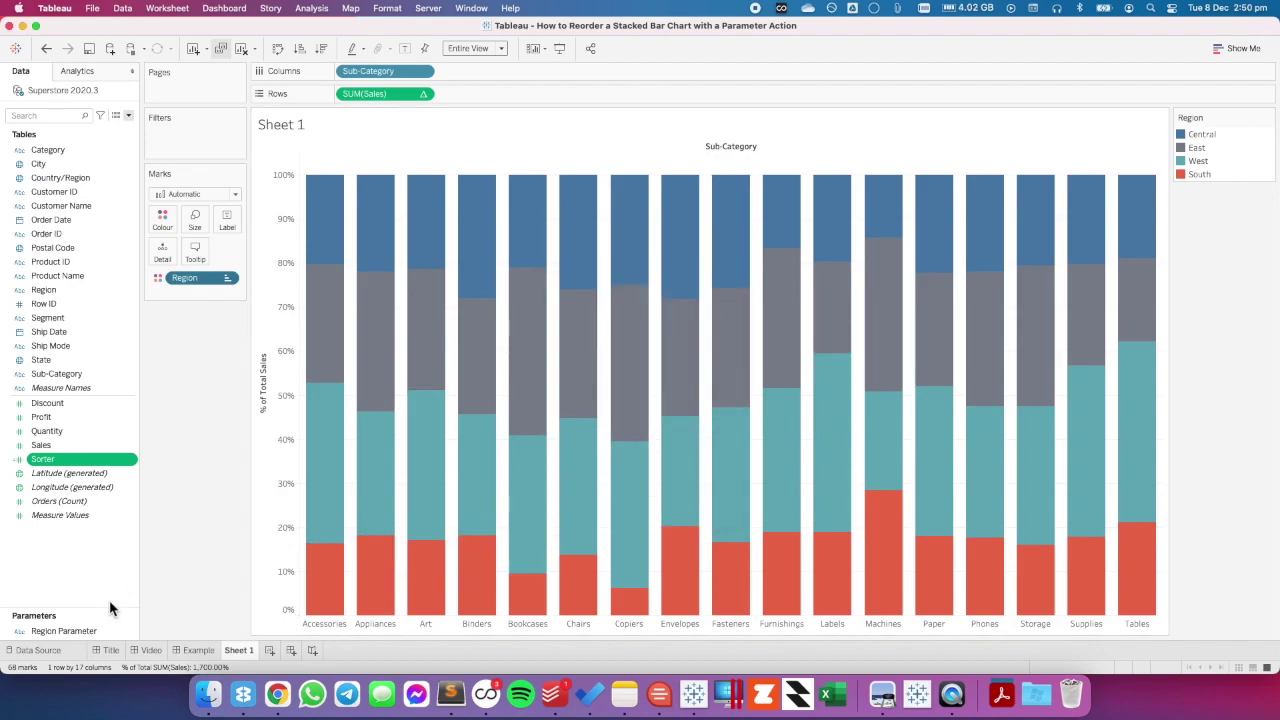
{"action": "right_click", "coordinate": [84, 630]}
Step: Show the Region Parameter control and set its value to Central, then West
{"action": "left_click", "coordinate": [107, 354]}
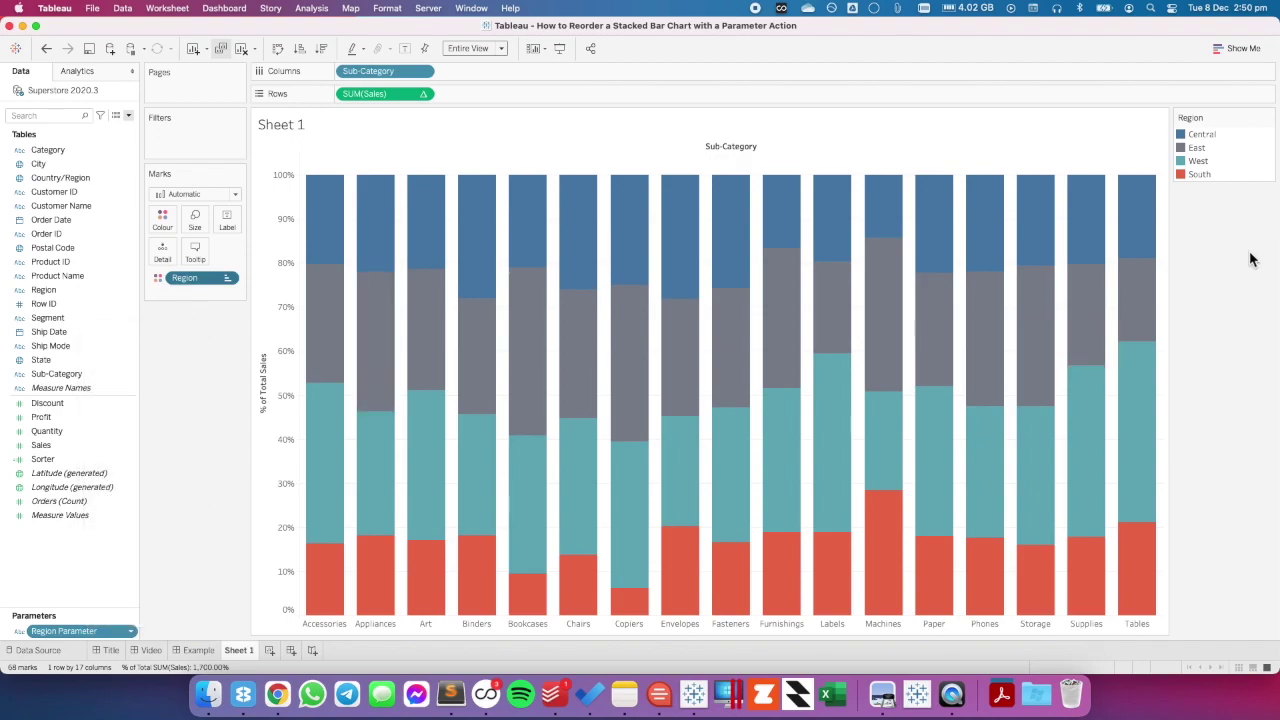
{"action": "left_click", "coordinate": [1219, 212]}
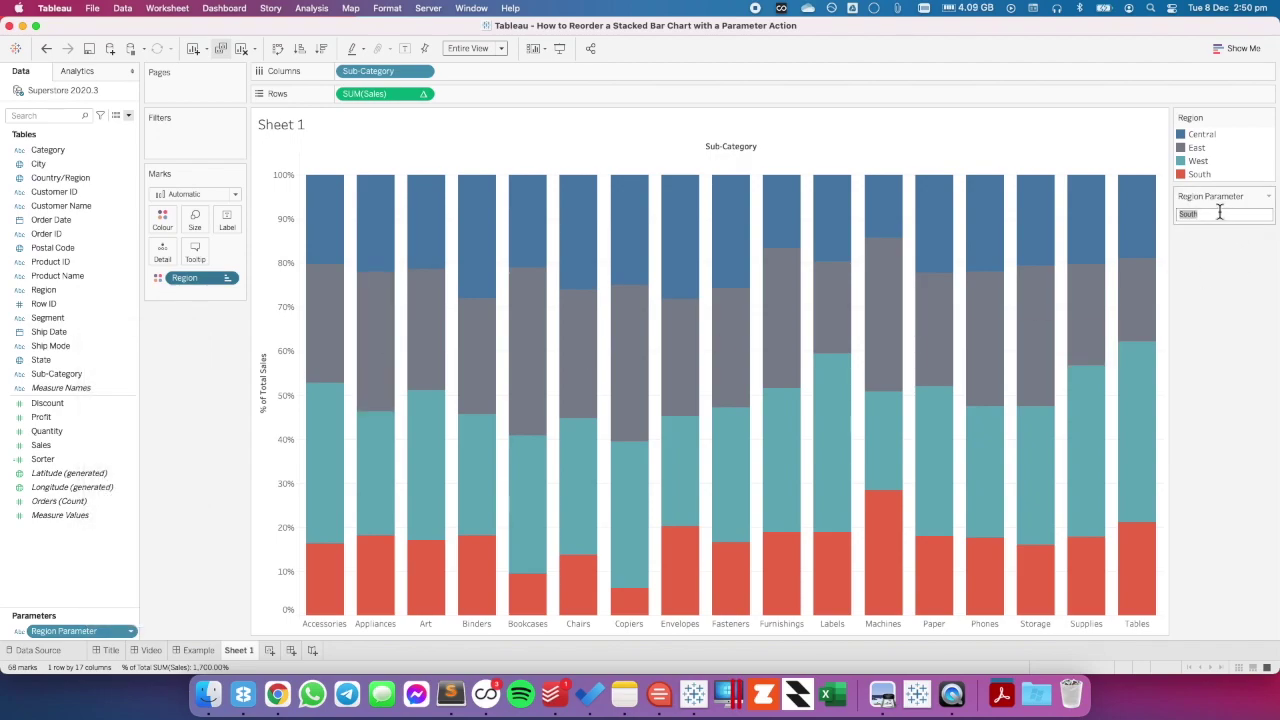
{"action": "type", "text": "Cent"}
{"action": "key", "text": "Return"}
{"action": "left_click", "coordinate": [1219, 212]}
{"action": "type", "text": "West"}
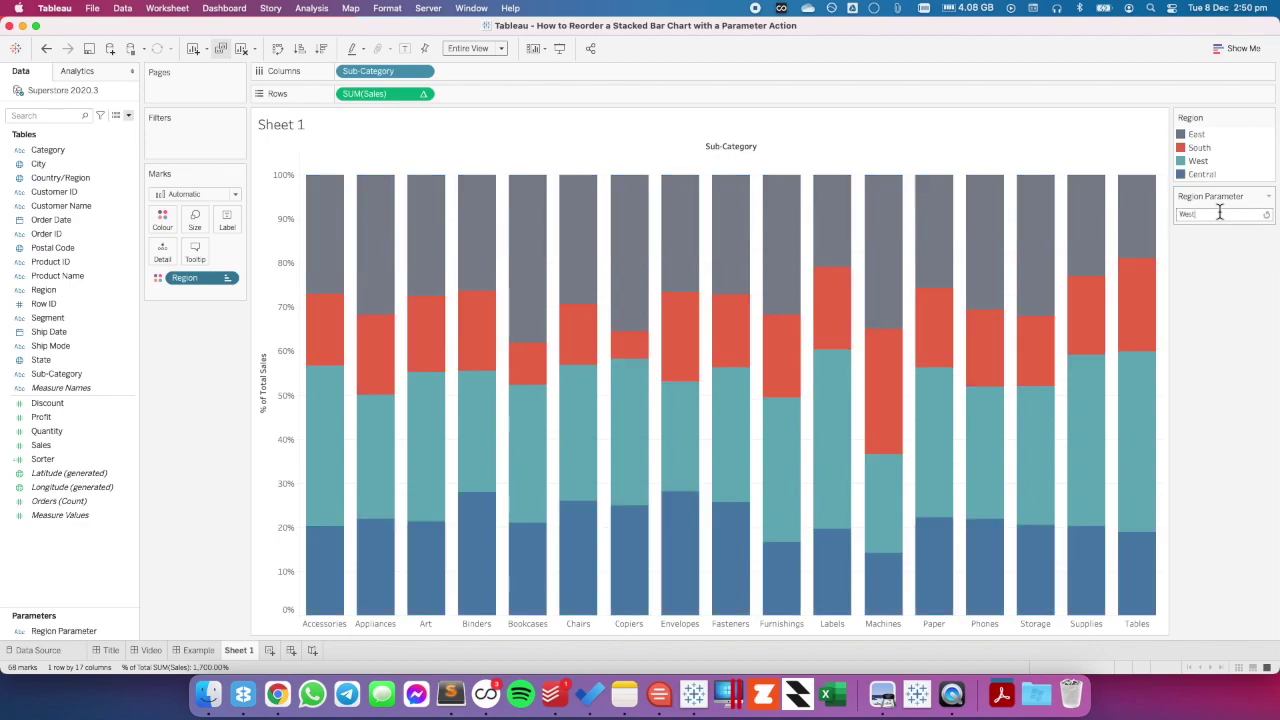
{"action": "key", "text": "Return"}
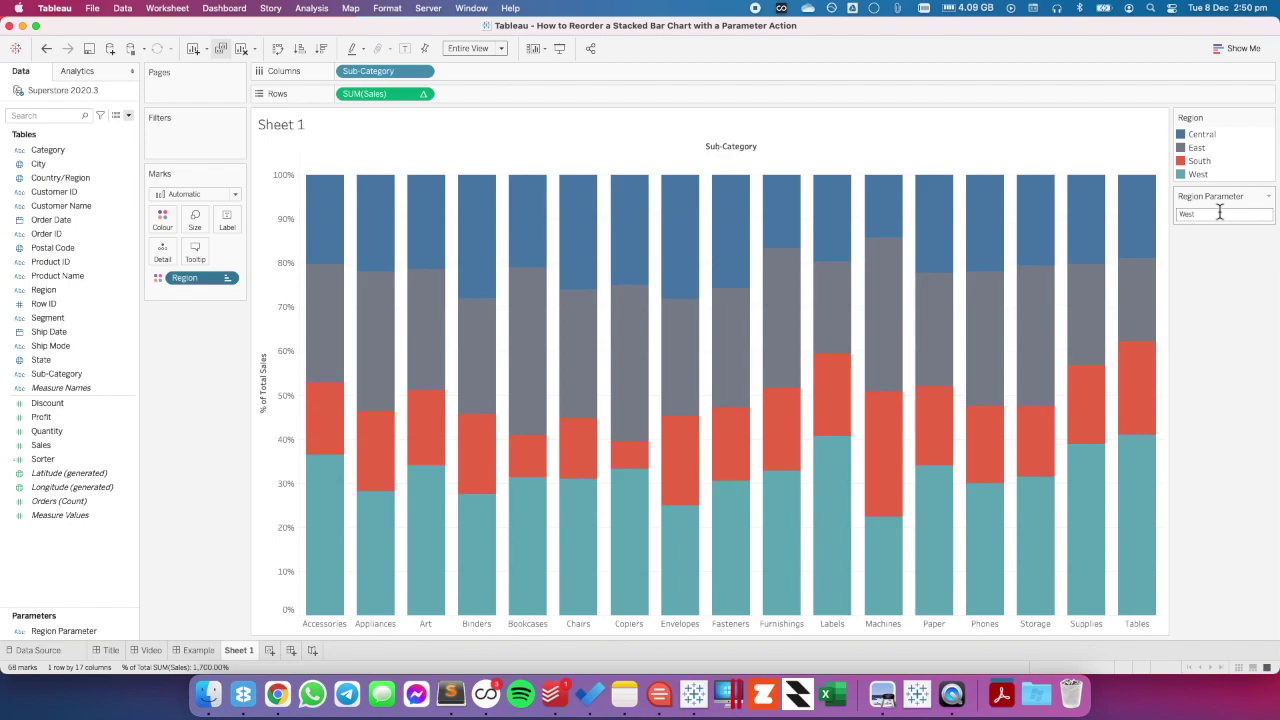
Step: Add a Change Parameter action 'Update Region Parameter' targeting Region Parameter with source field Region
{"action": "left_click", "coordinate": [222, 9]}
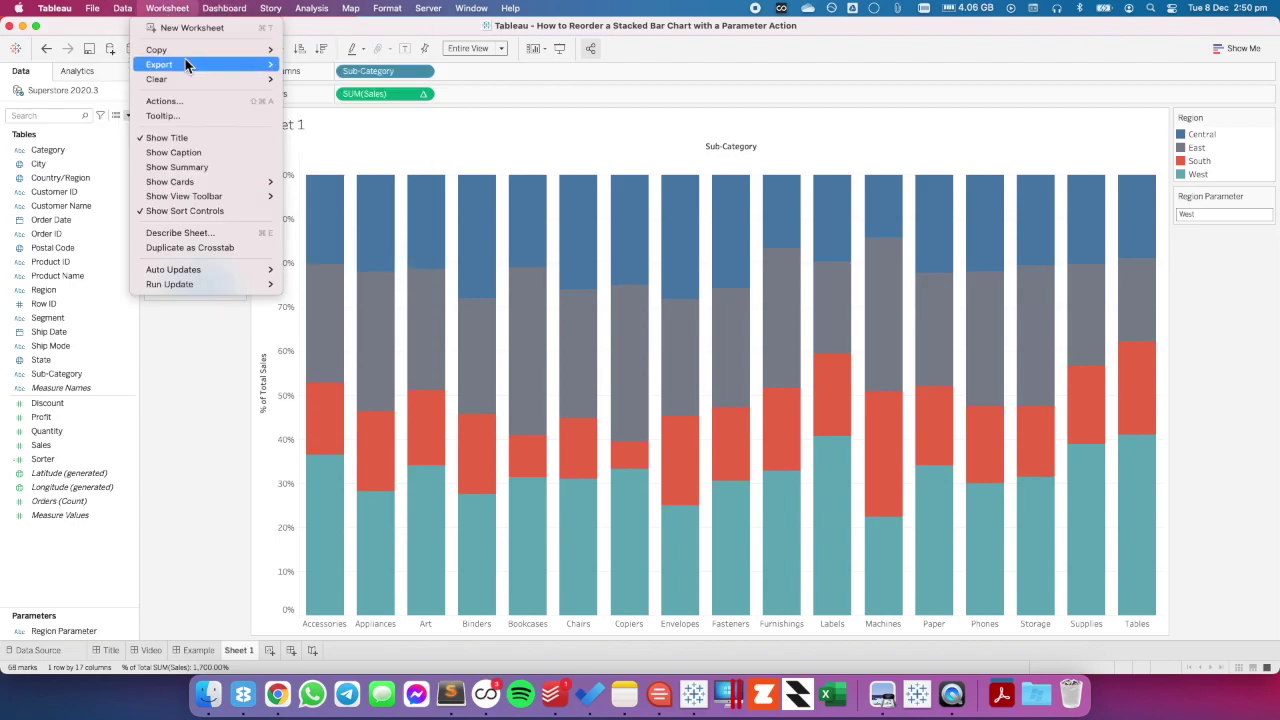
{"action": "left_click", "coordinate": [189, 105]}
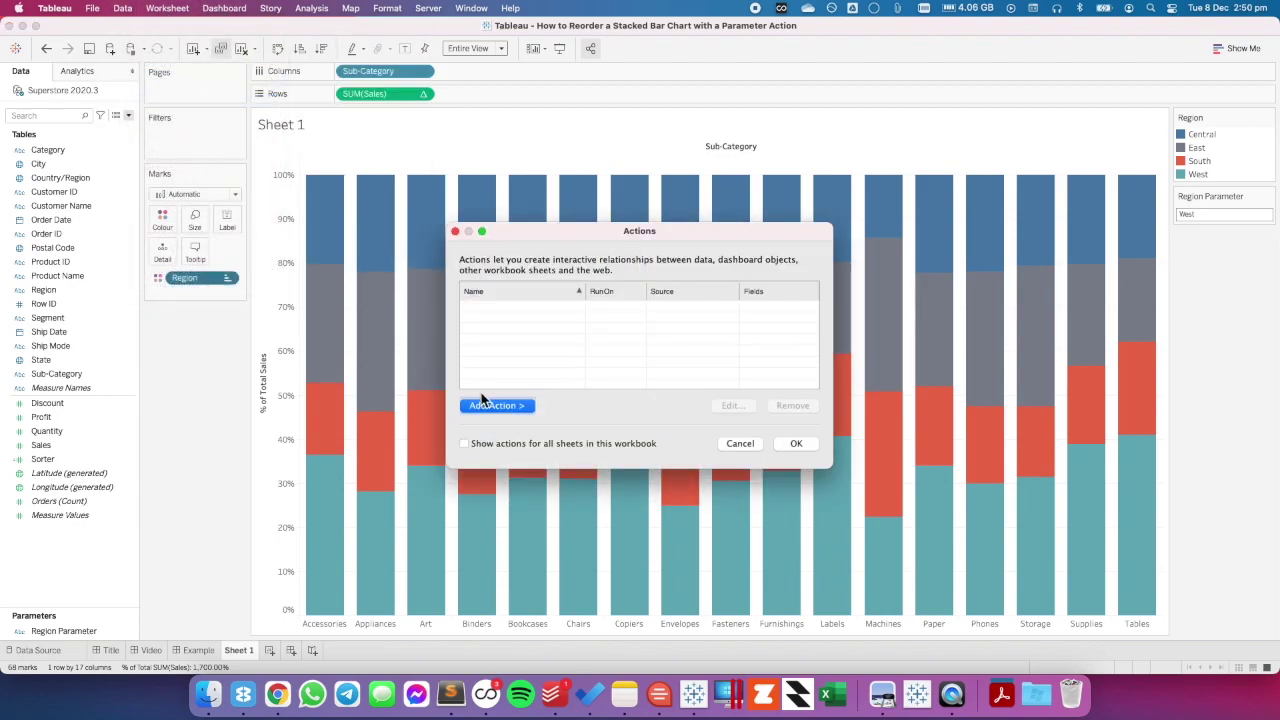
{"action": "left_click", "coordinate": [515, 405]}
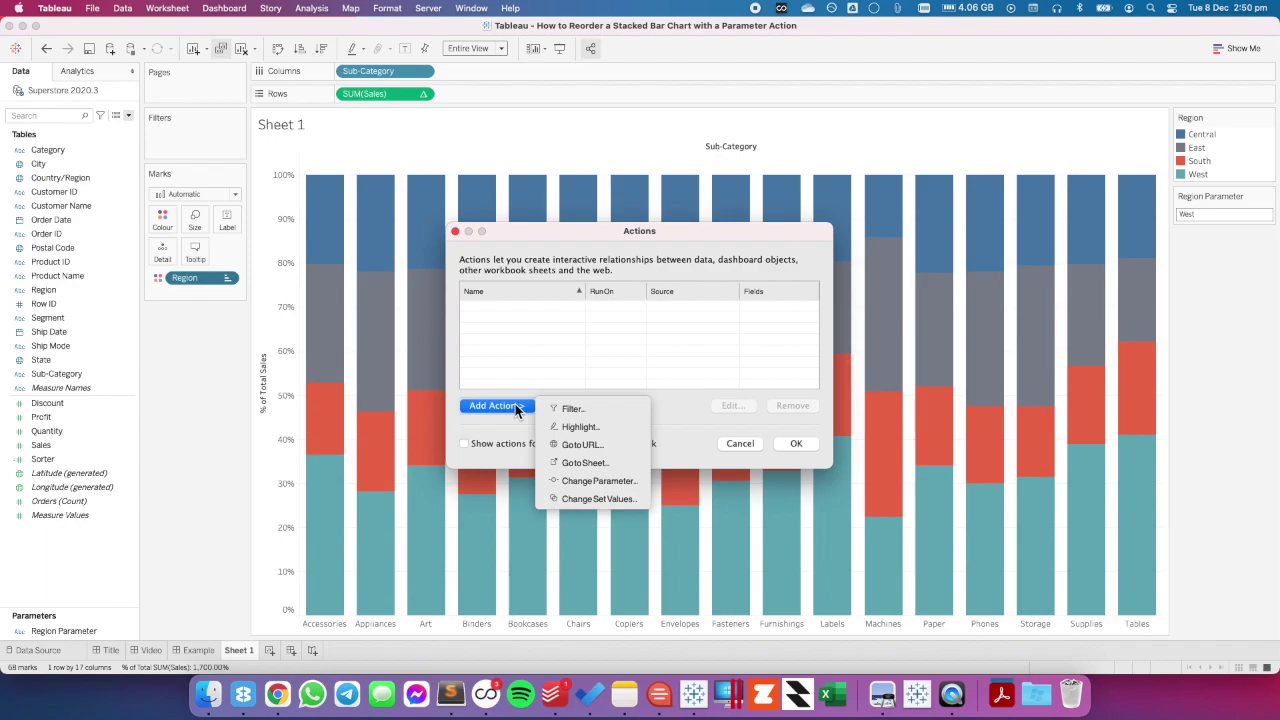
{"action": "left_click", "coordinate": [590, 481]}
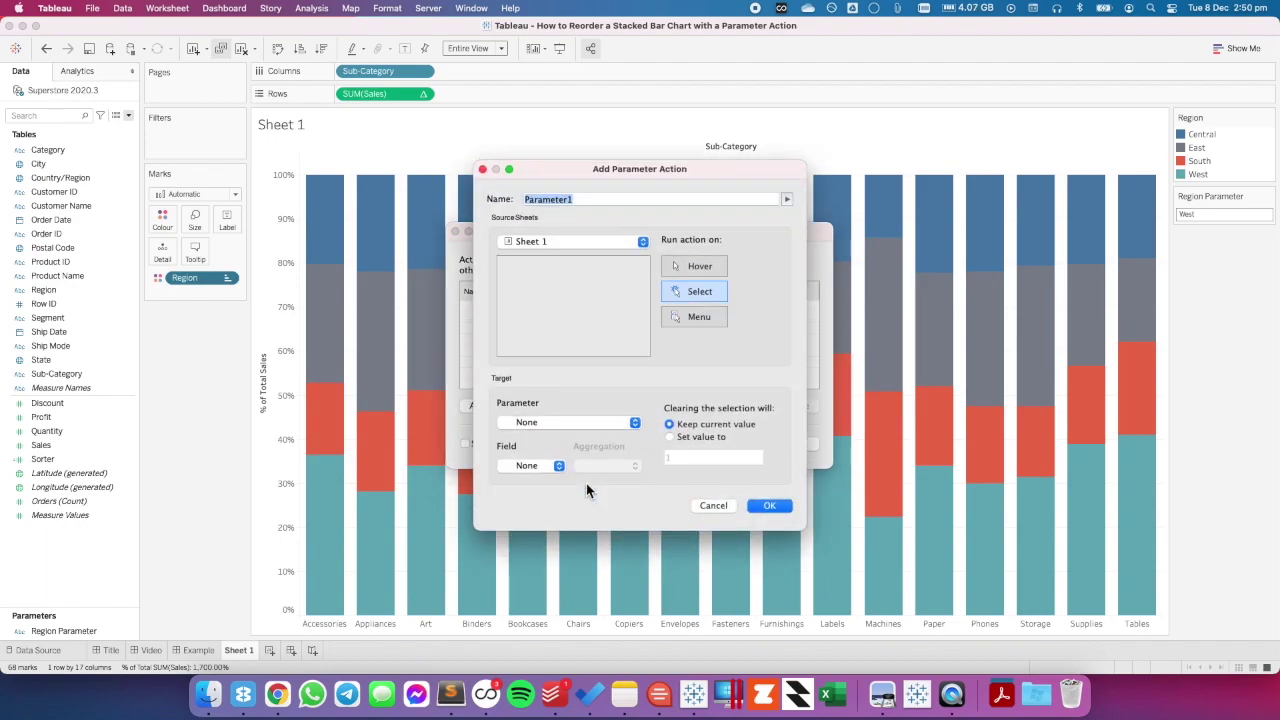
{"action": "type", "text": "Update Region Parameter"}
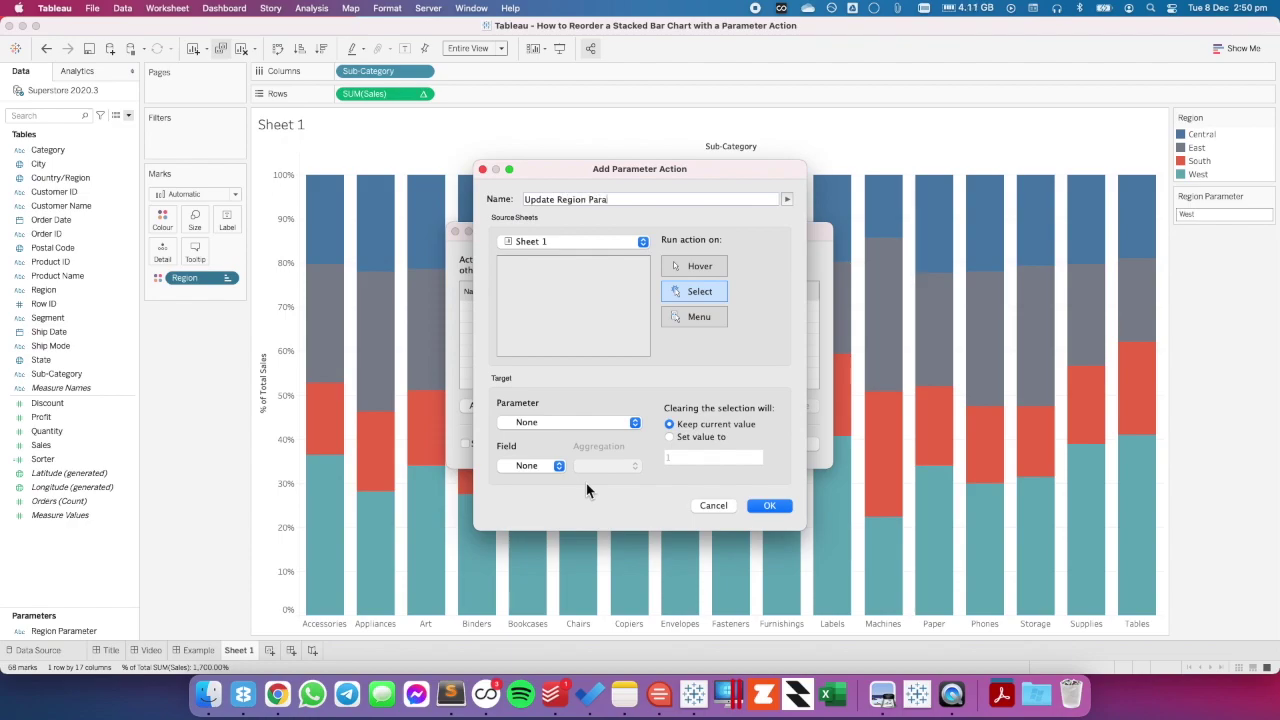
{"action": "left_click", "coordinate": [538, 421]}
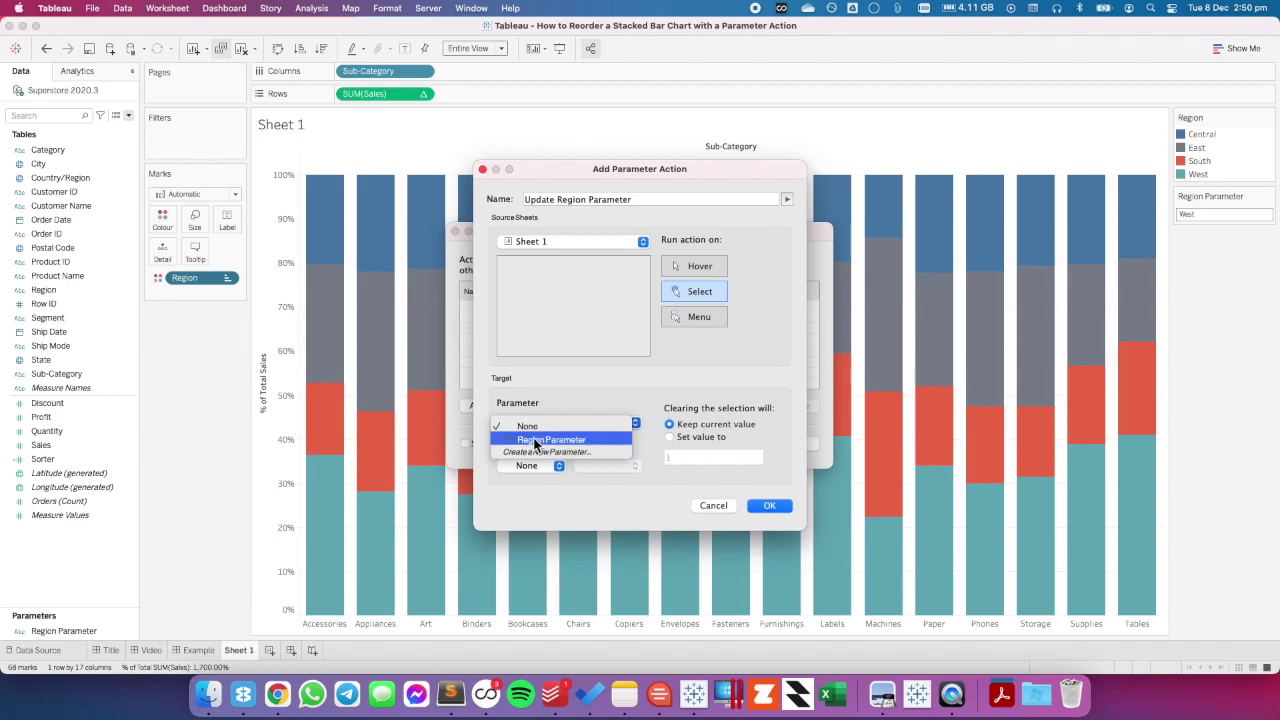
{"action": "left_click", "coordinate": [545, 439]}
{"action": "left_click", "coordinate": [523, 468]}
{"action": "left_click", "coordinate": [527, 484]}
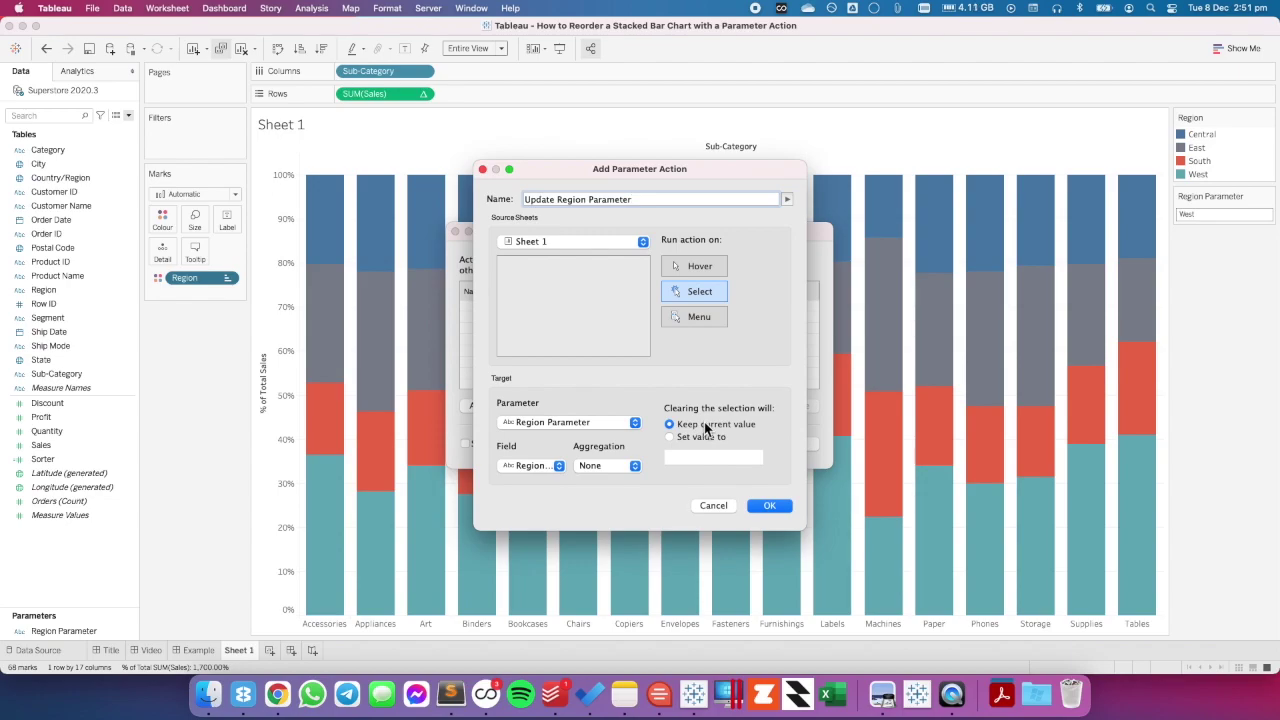
{"action": "left_click", "coordinate": [768, 506]}
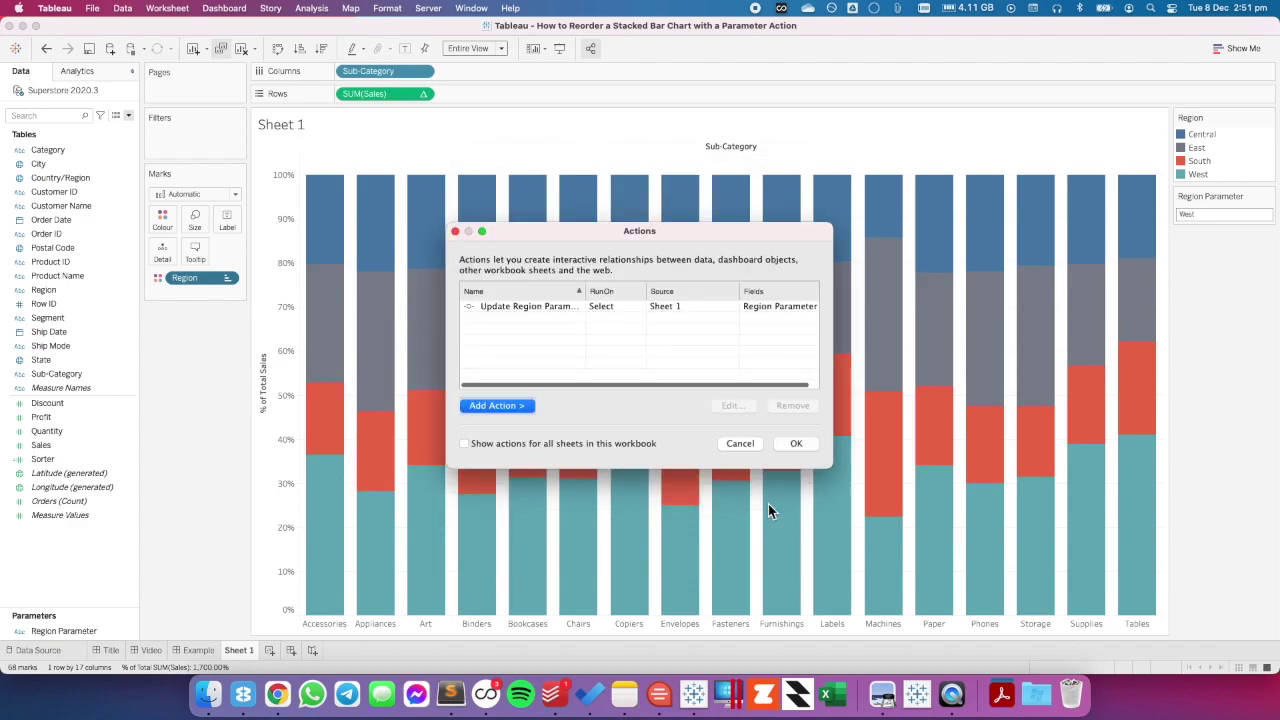
{"action": "left_click", "coordinate": [800, 444]}
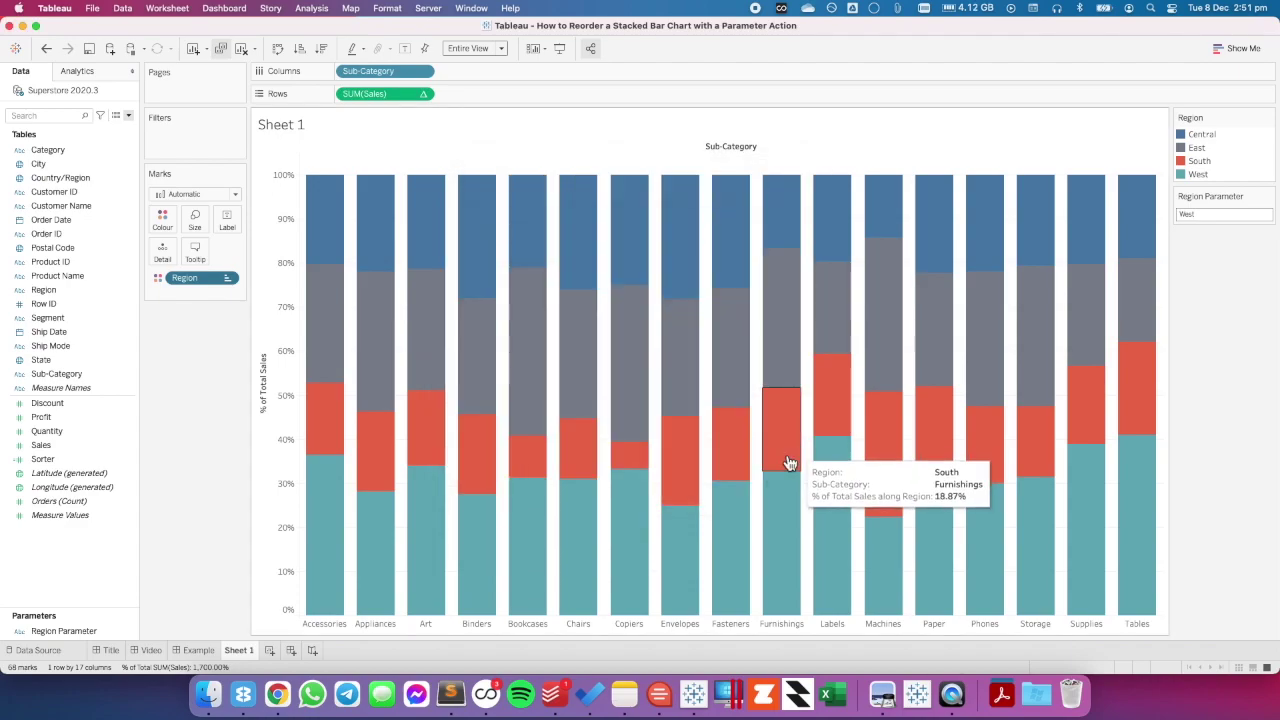
{"action": "left_click", "coordinate": [586, 449]}
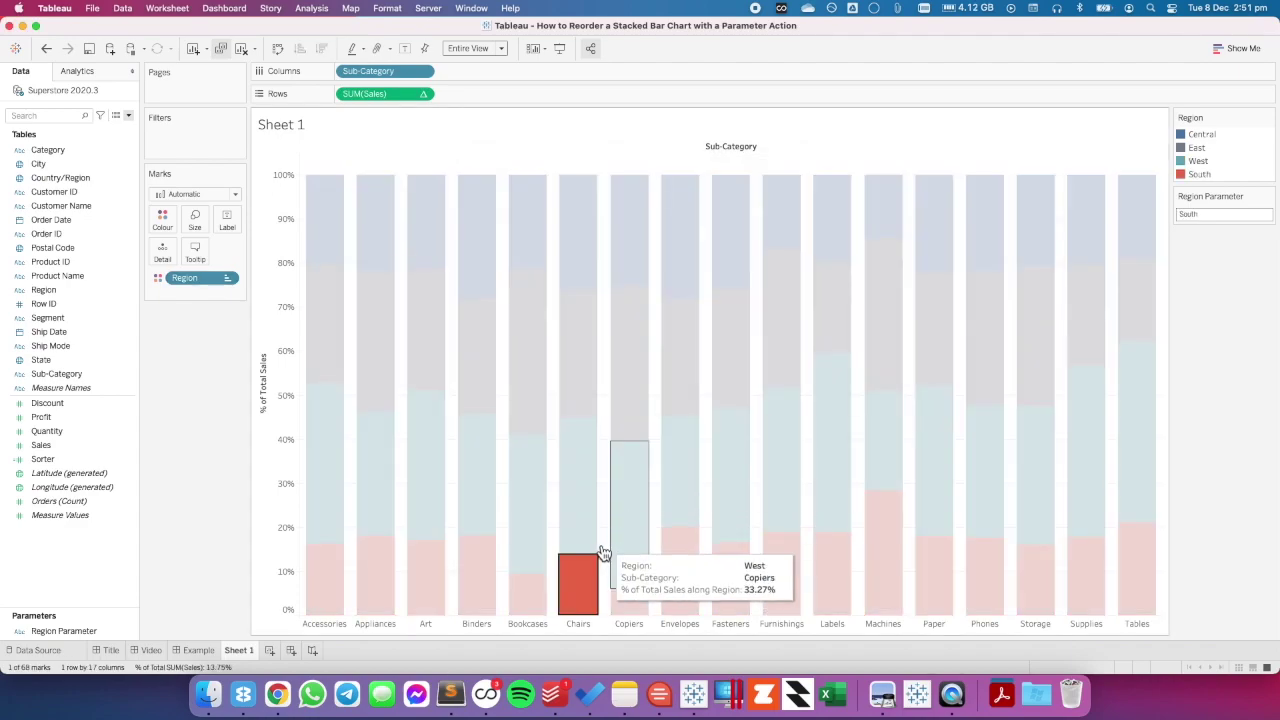
{"action": "left_click", "coordinate": [584, 572]}
{"action": "left_click", "coordinate": [581, 348]}
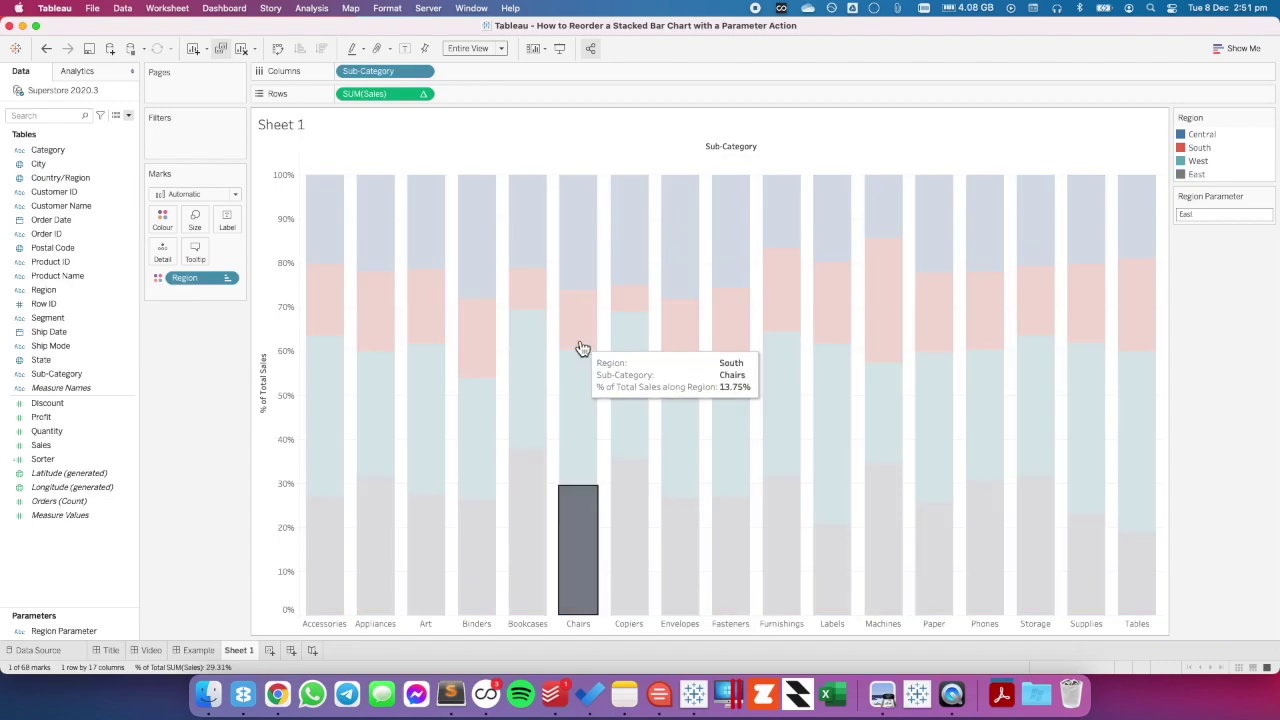
{"action": "left_click", "coordinate": [580, 526]}
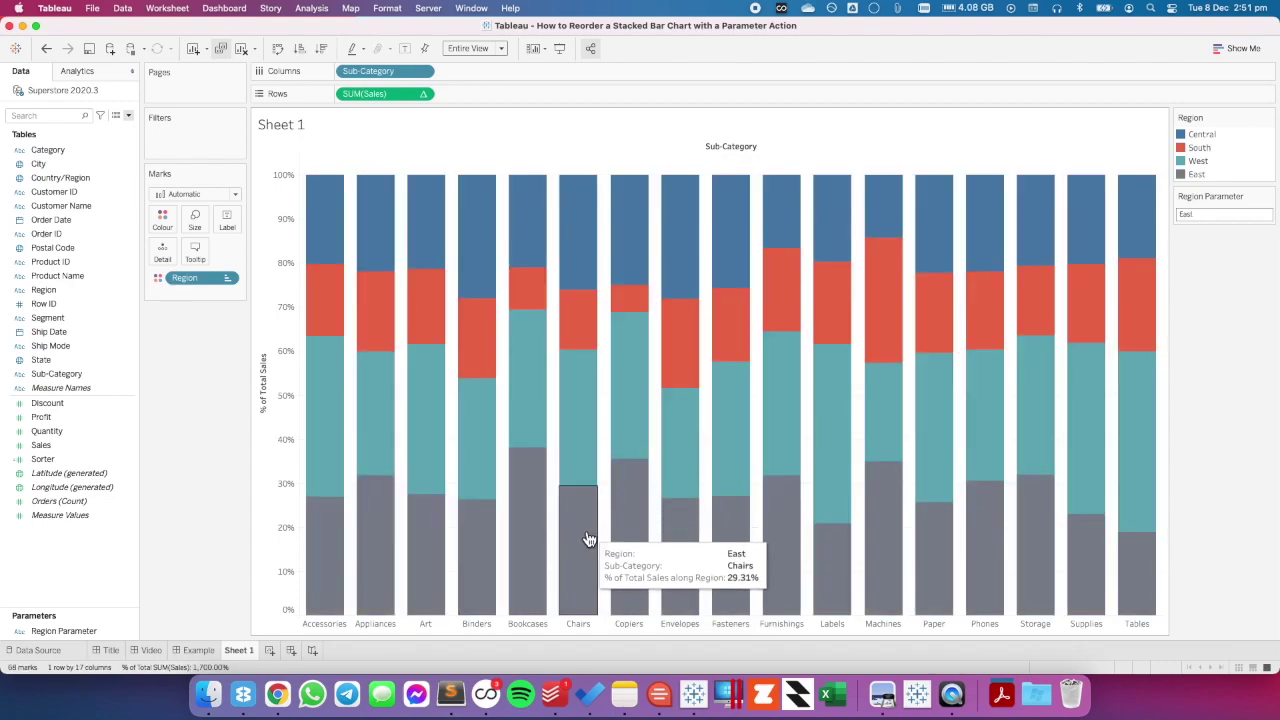
{"action": "left_click", "coordinate": [578, 537]}
{"action": "left_click", "coordinate": [578, 537]}
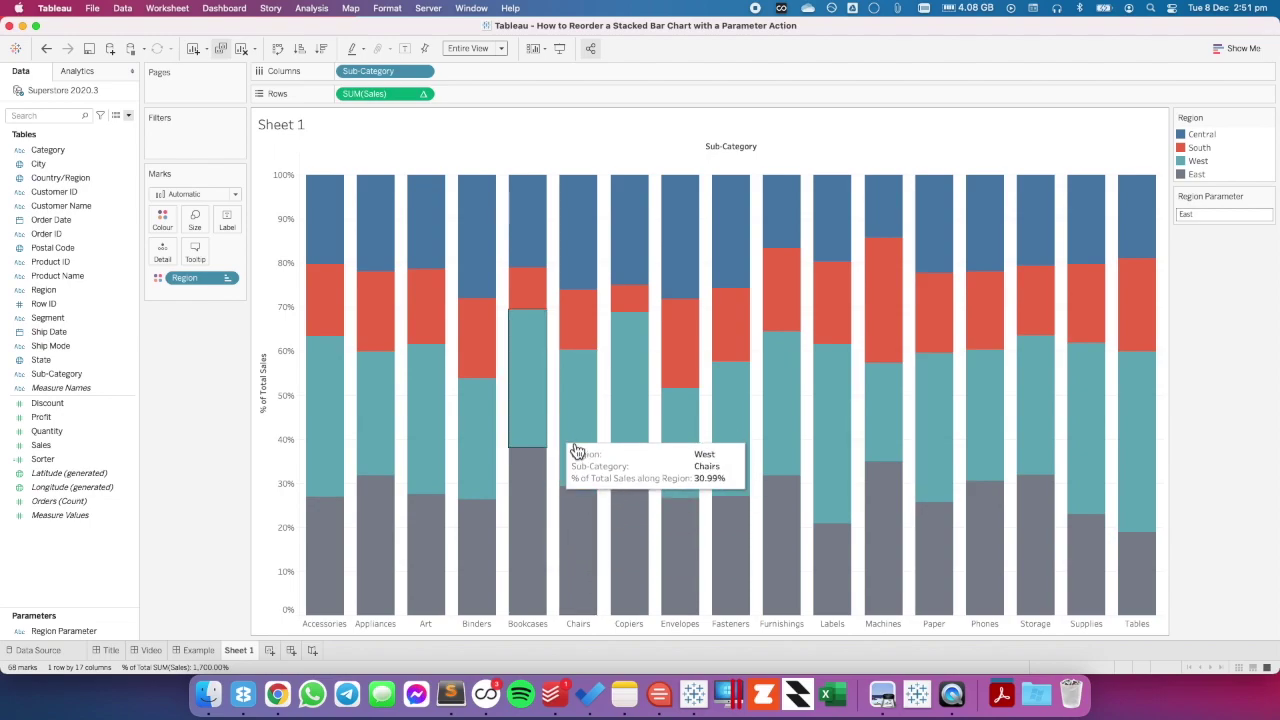
Step: Create a Dehighlight calculated field with formula 'Dummy' and add it to Detail
{"action": "right_click", "coordinate": [76, 563]}
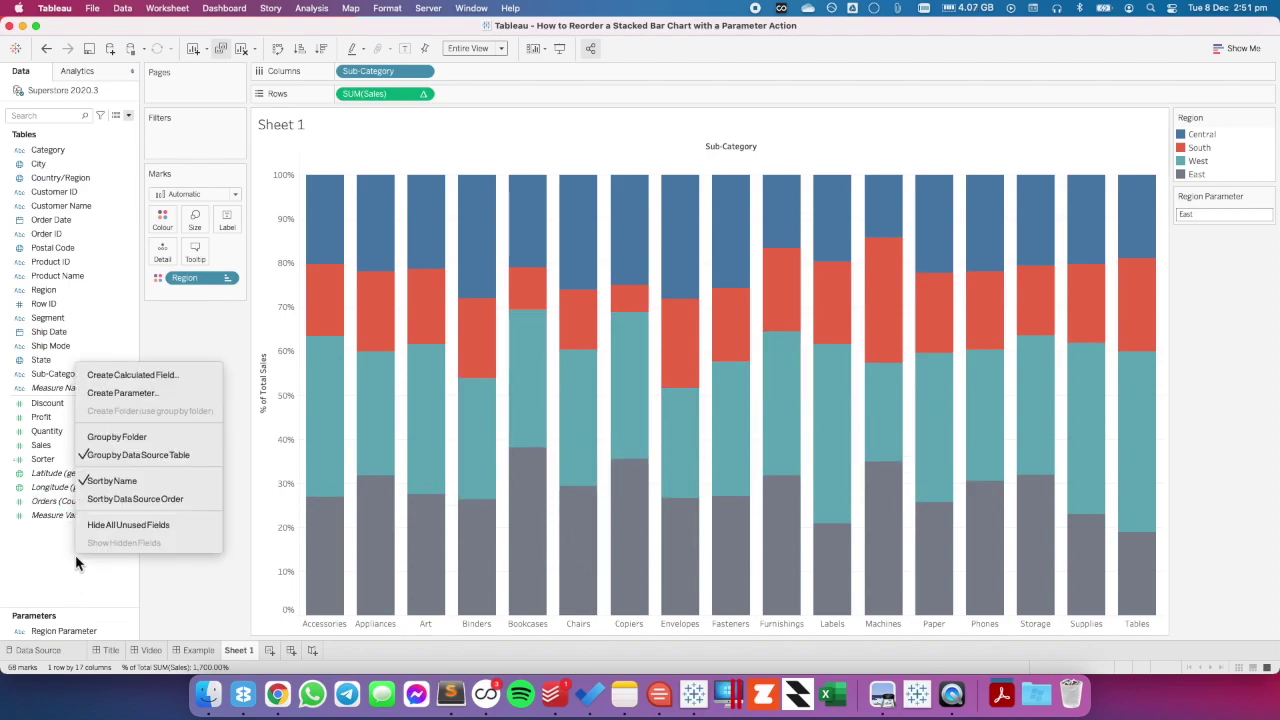
{"action": "left_click", "coordinate": [115, 375]}
{"action": "type", "text": "Dahighlight"}
{"action": "key", "text": "Tab"}
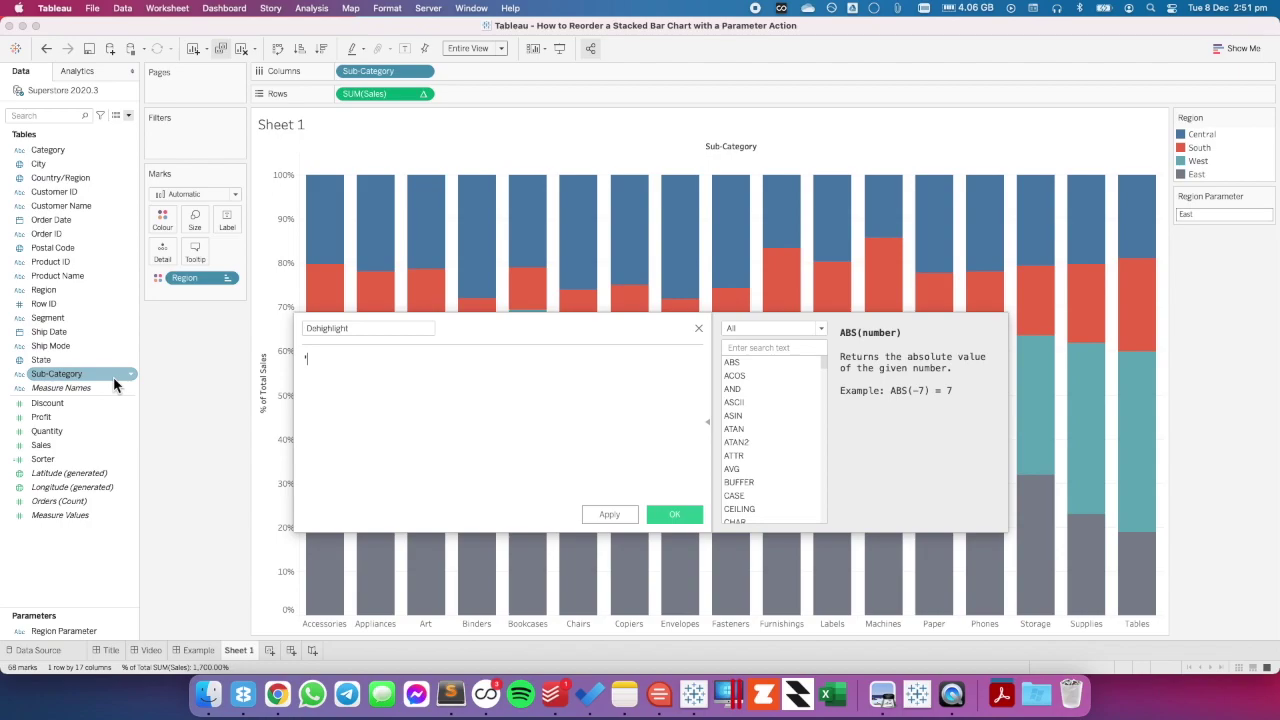
{"action": "type", "text": "'Dummy'"}
{"action": "left_click", "coordinate": [674, 514]}
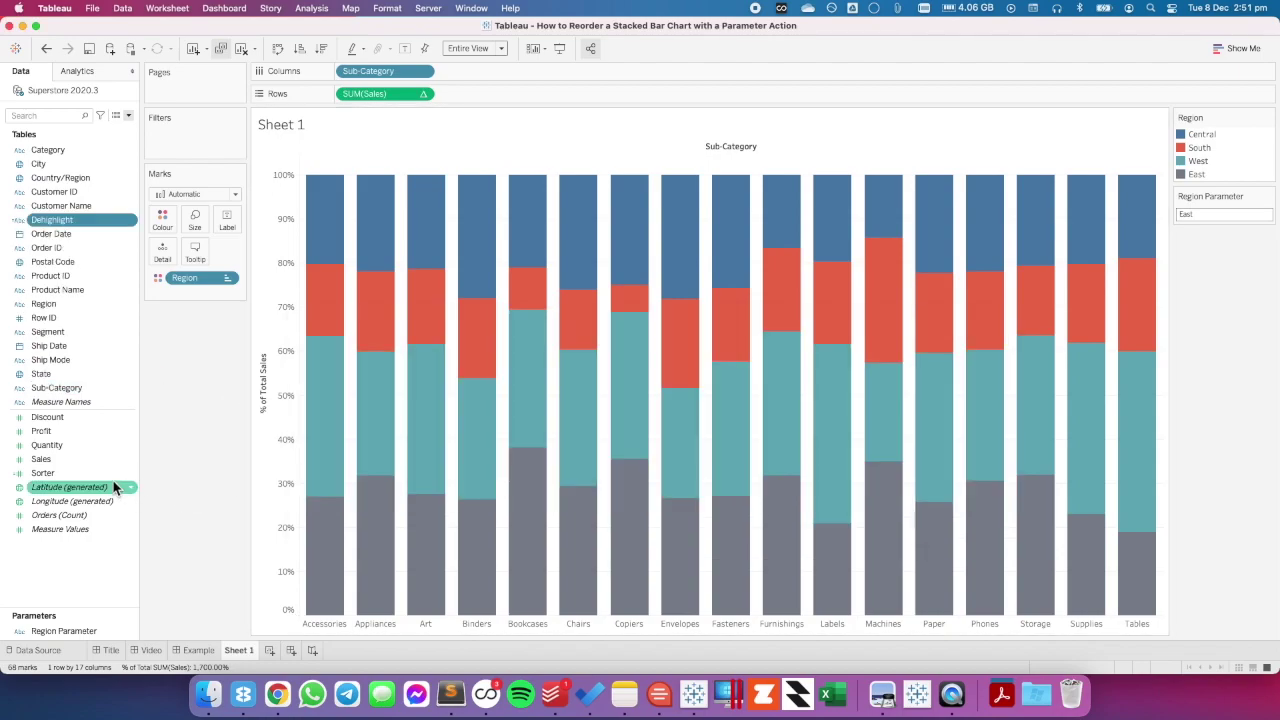
{"action": "left_click_drag", "start_coordinate": [42, 222], "coordinate": [167, 250]}
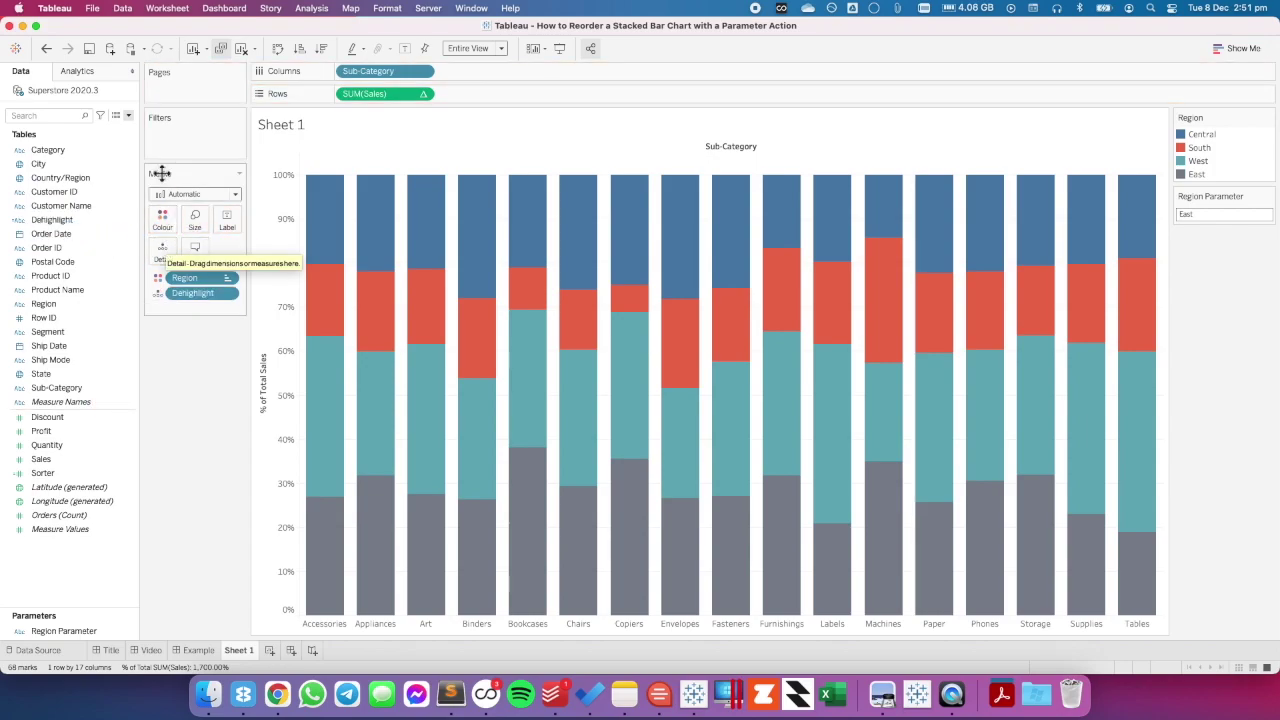
Step: Add a Highlight action named 'Remove Highlight' using only the Dehighlight field
{"action": "left_click", "coordinate": [167, 12]}
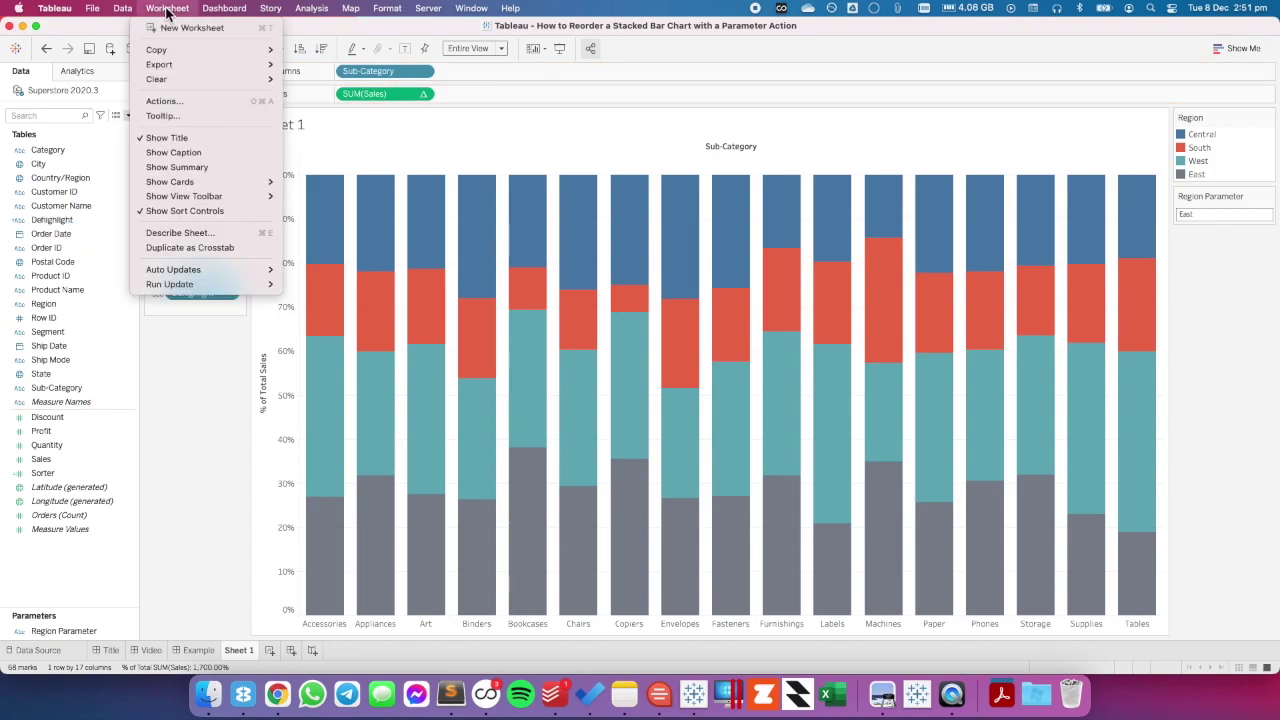
{"action": "left_click", "coordinate": [180, 97]}
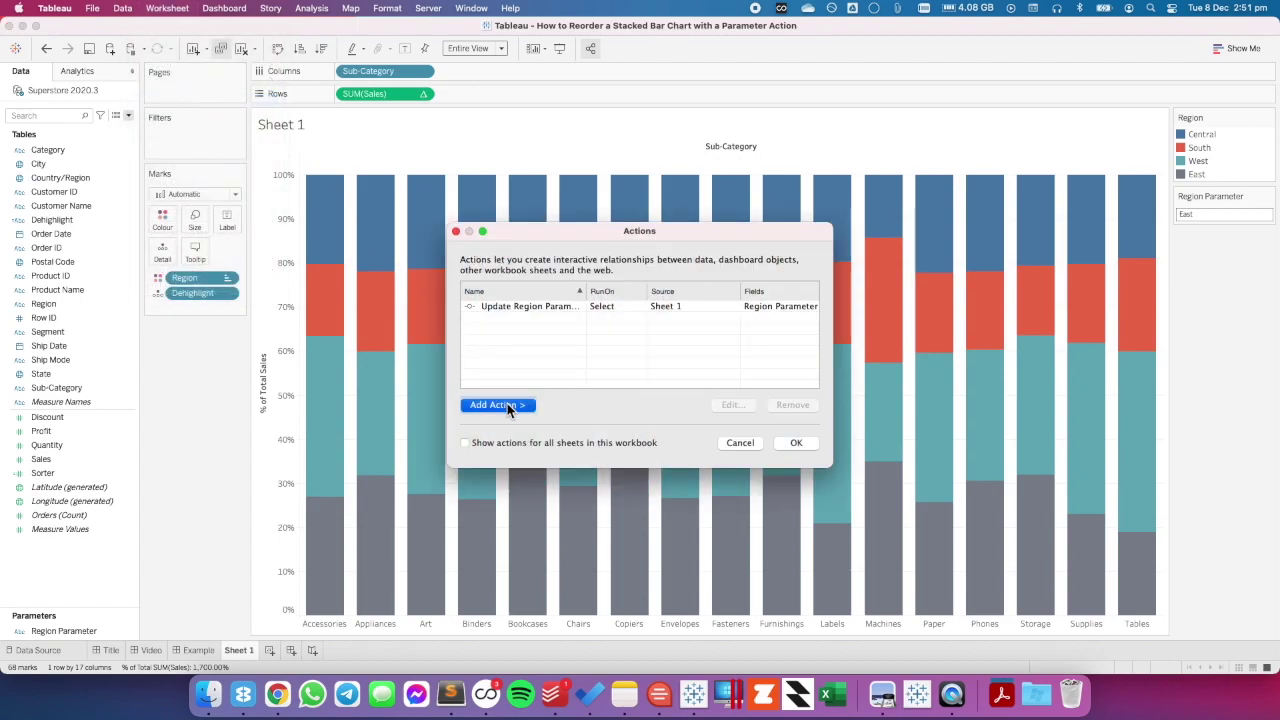
{"action": "left_click", "coordinate": [507, 403]}
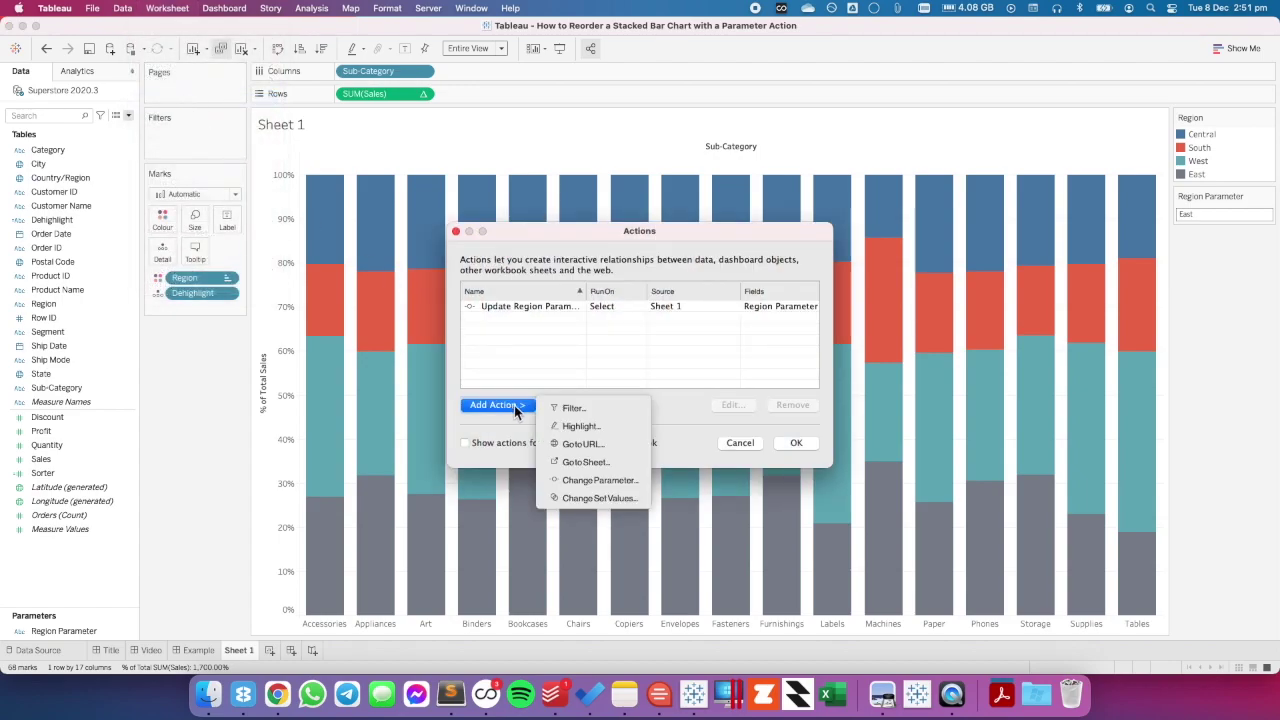
{"action": "left_click", "coordinate": [575, 427]}
{"action": "key", "text": "BackSpace"}
{"action": "key", "text": "super+Left"}
{"action": "type", "text": "Remove Highlight"}
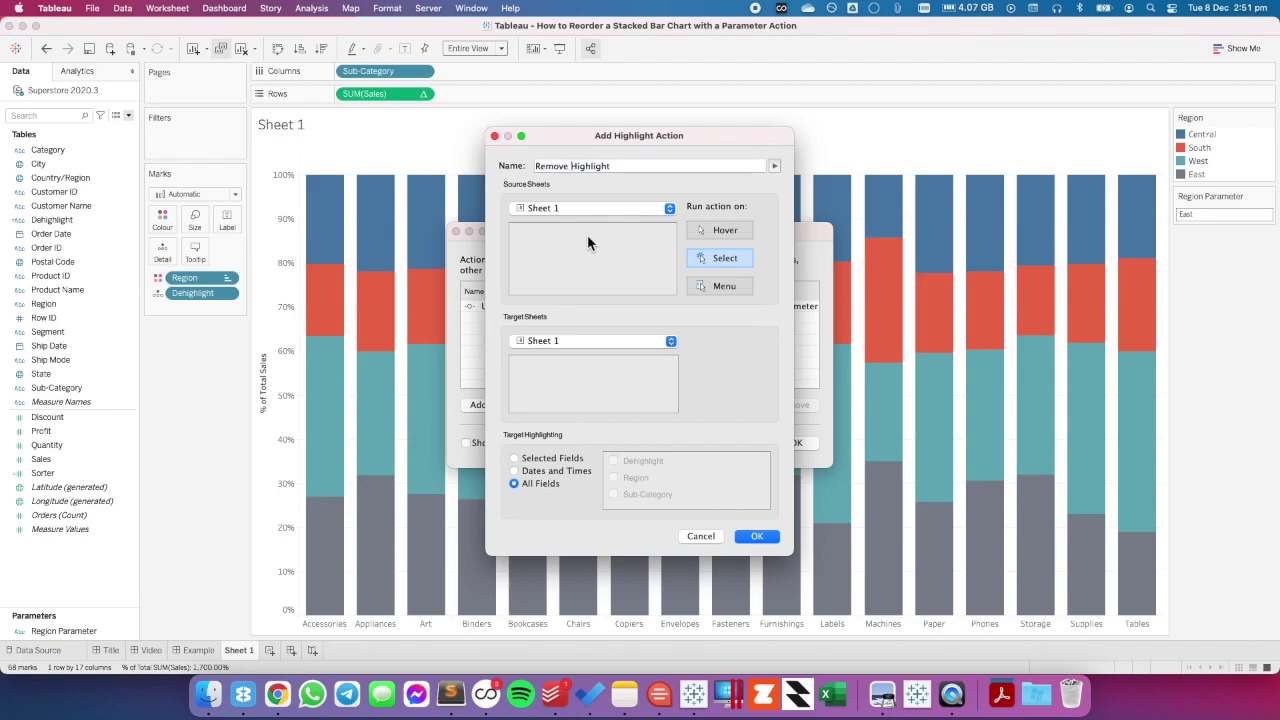
{"action": "left_click", "coordinate": [515, 458]}
{"action": "left_click", "coordinate": [613, 461]}
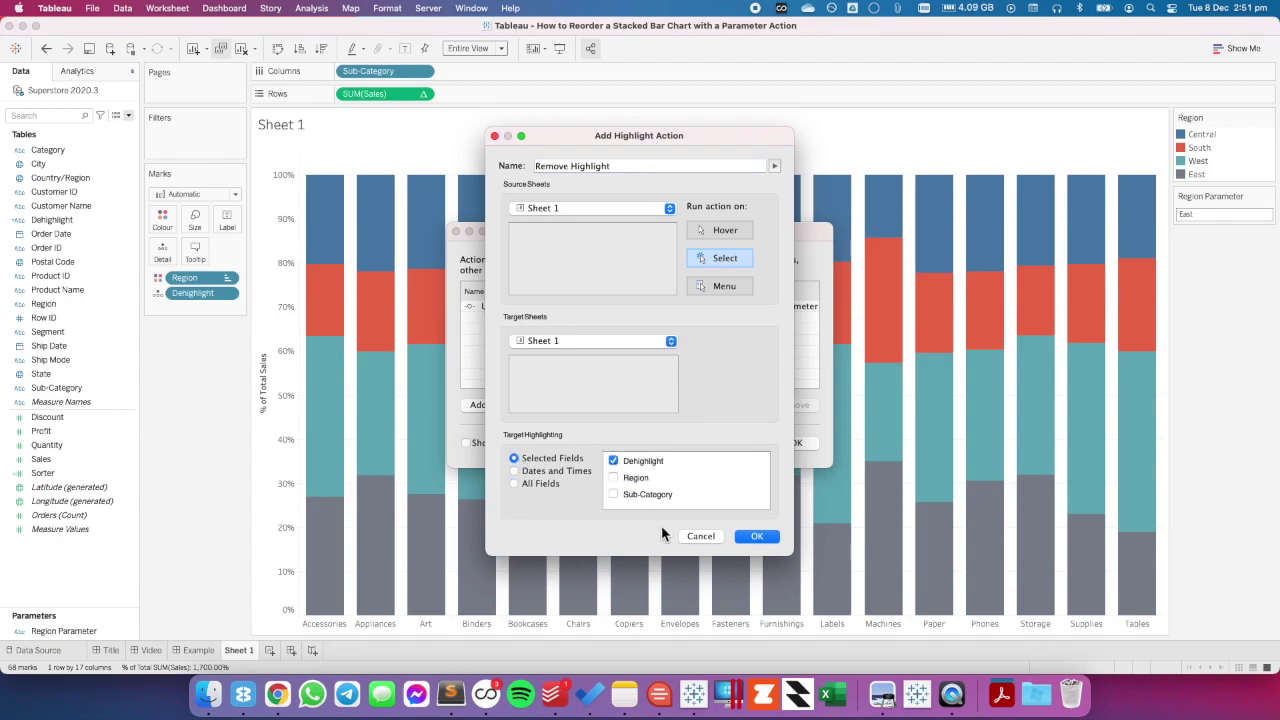
{"action": "left_click", "coordinate": [758, 536]}
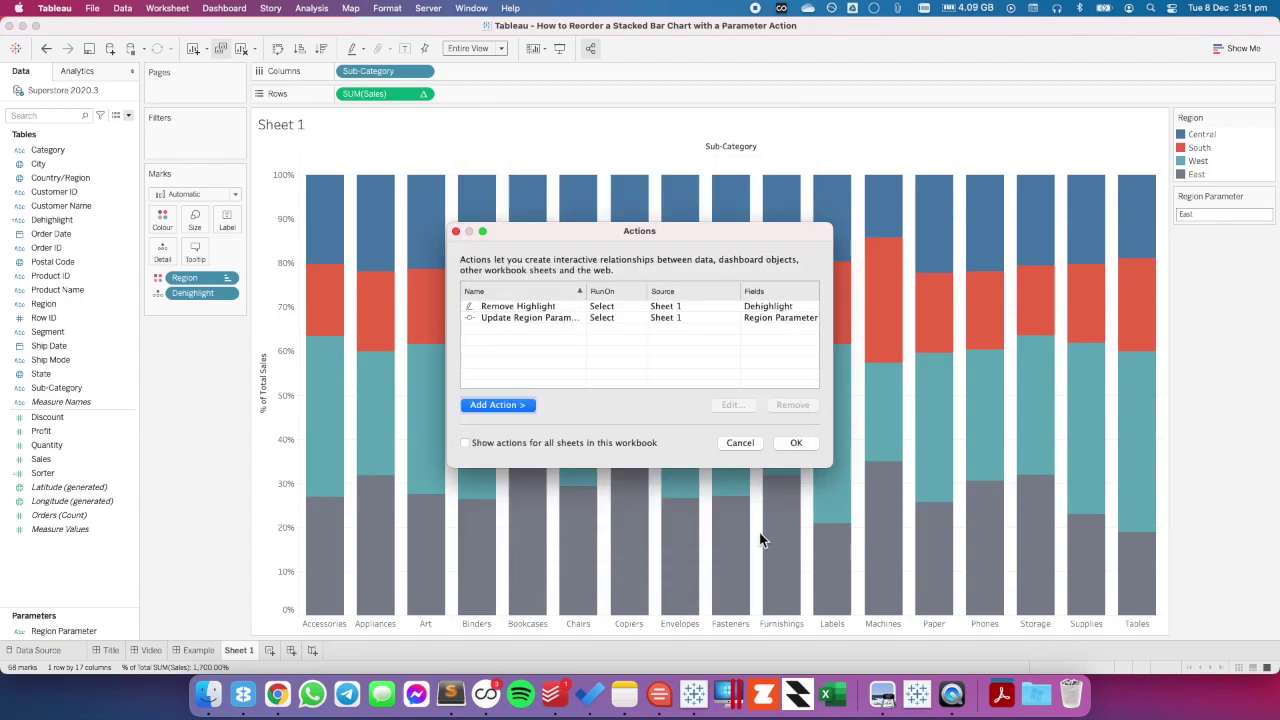
Step: Keep both actions and test clicking segments to move Central, then East, to the bottom
{"action": "left_click", "coordinate": [796, 442]}
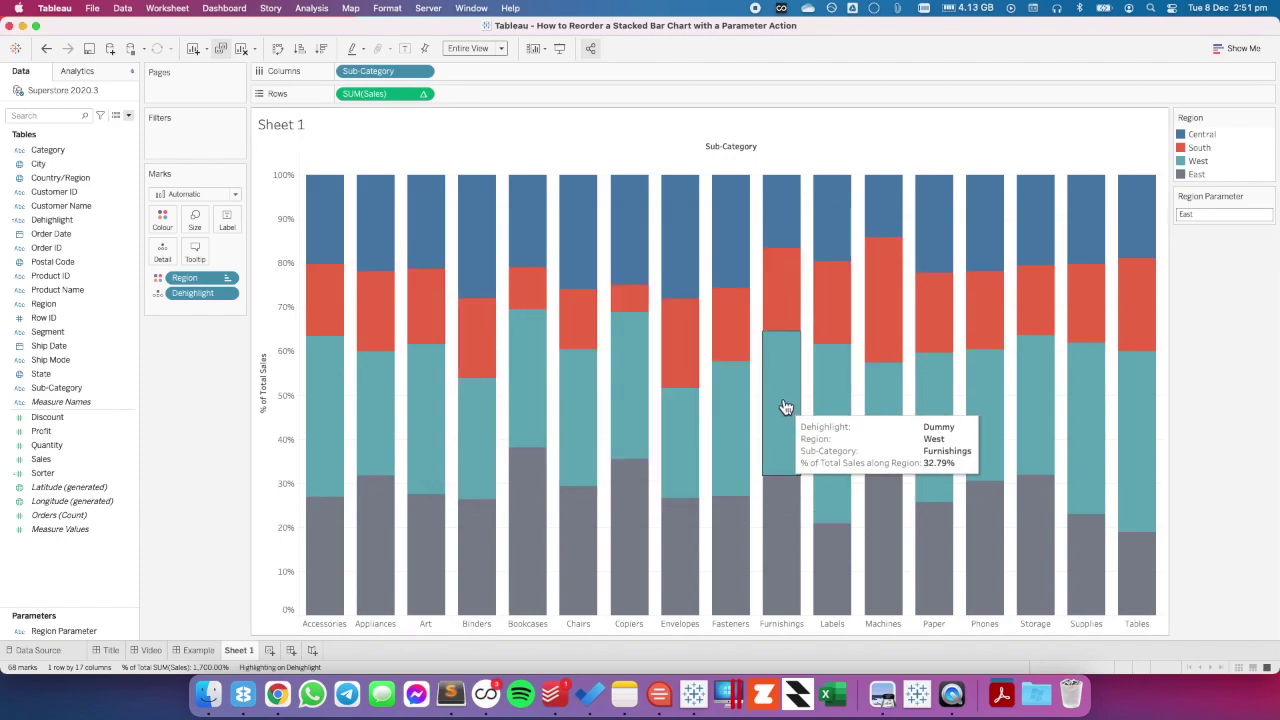
{"action": "left_click", "coordinate": [785, 250]}
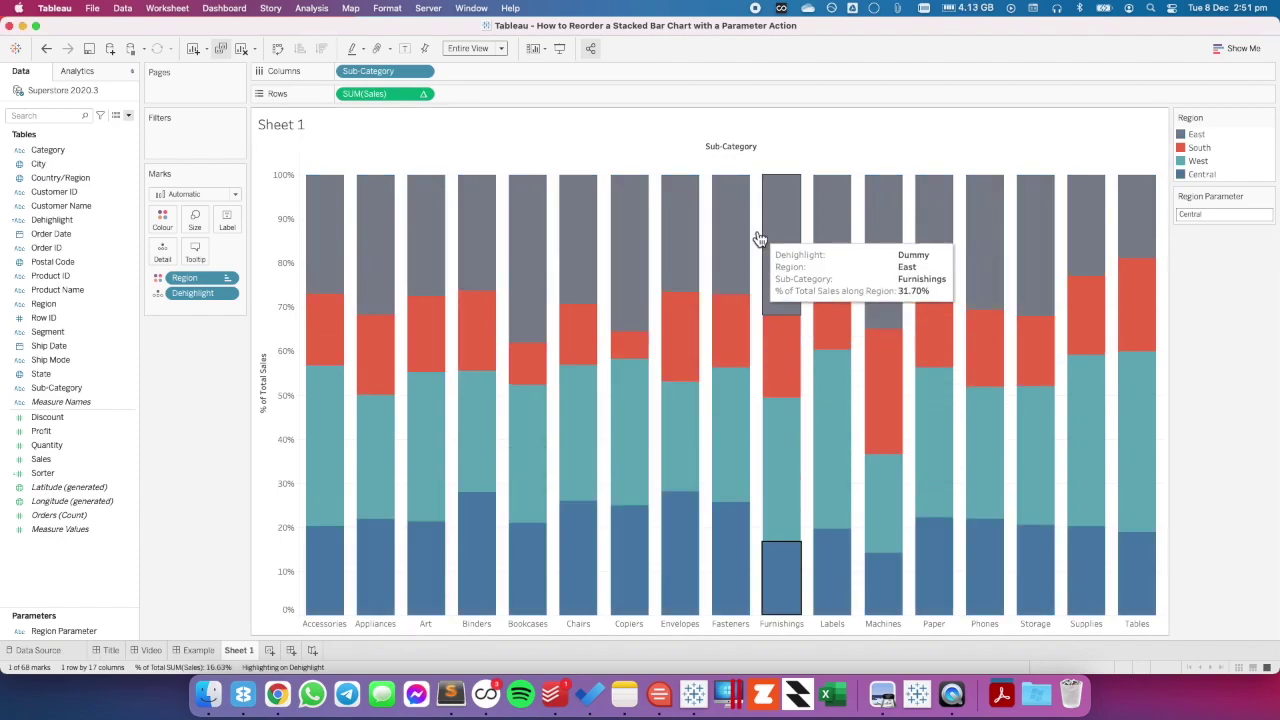
{"action": "left_click", "coordinate": [737, 243]}
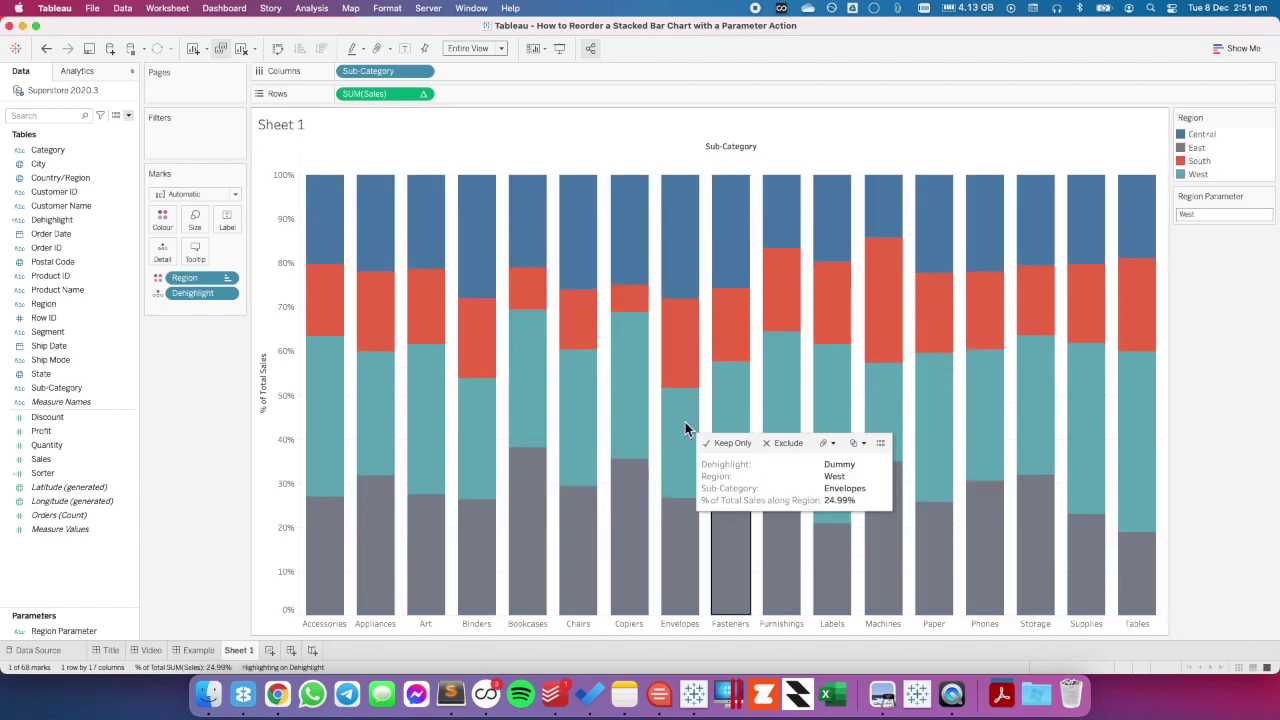
{"action": "left_click", "coordinate": [685, 422]}
{"action": "left_click", "coordinate": [686, 371]}
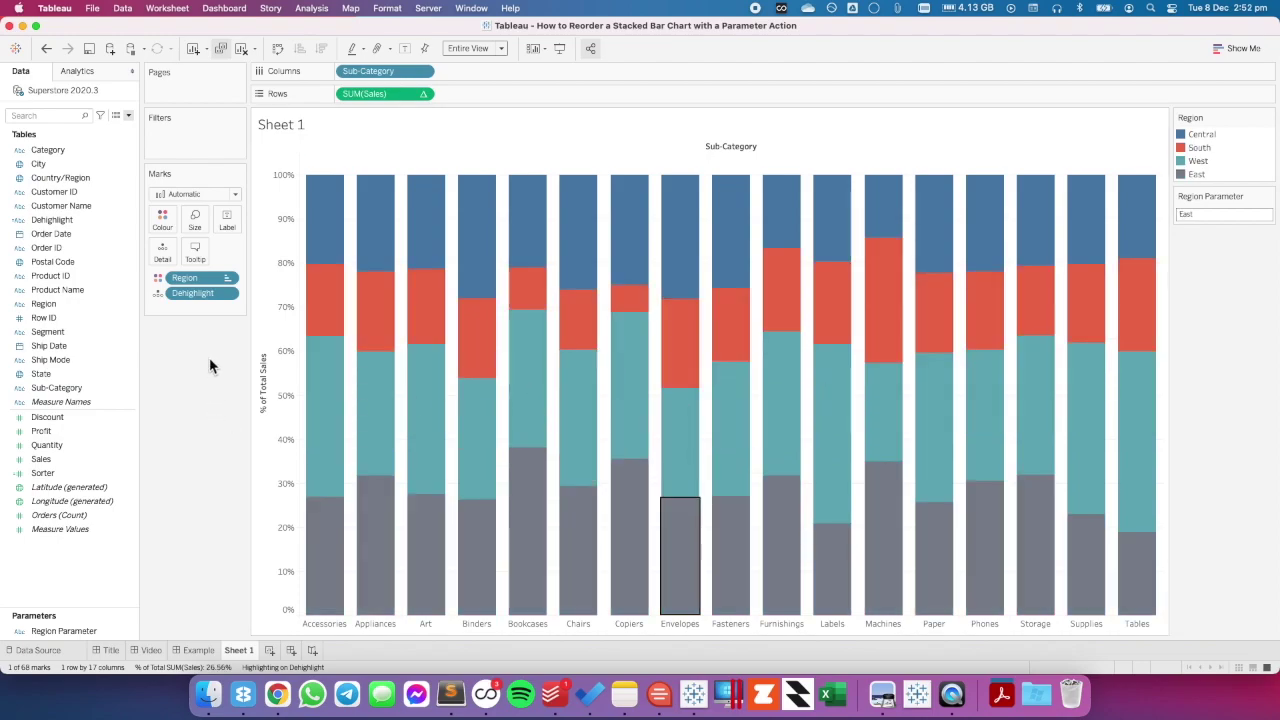
{"action": "left_click", "coordinate": [388, 9]}
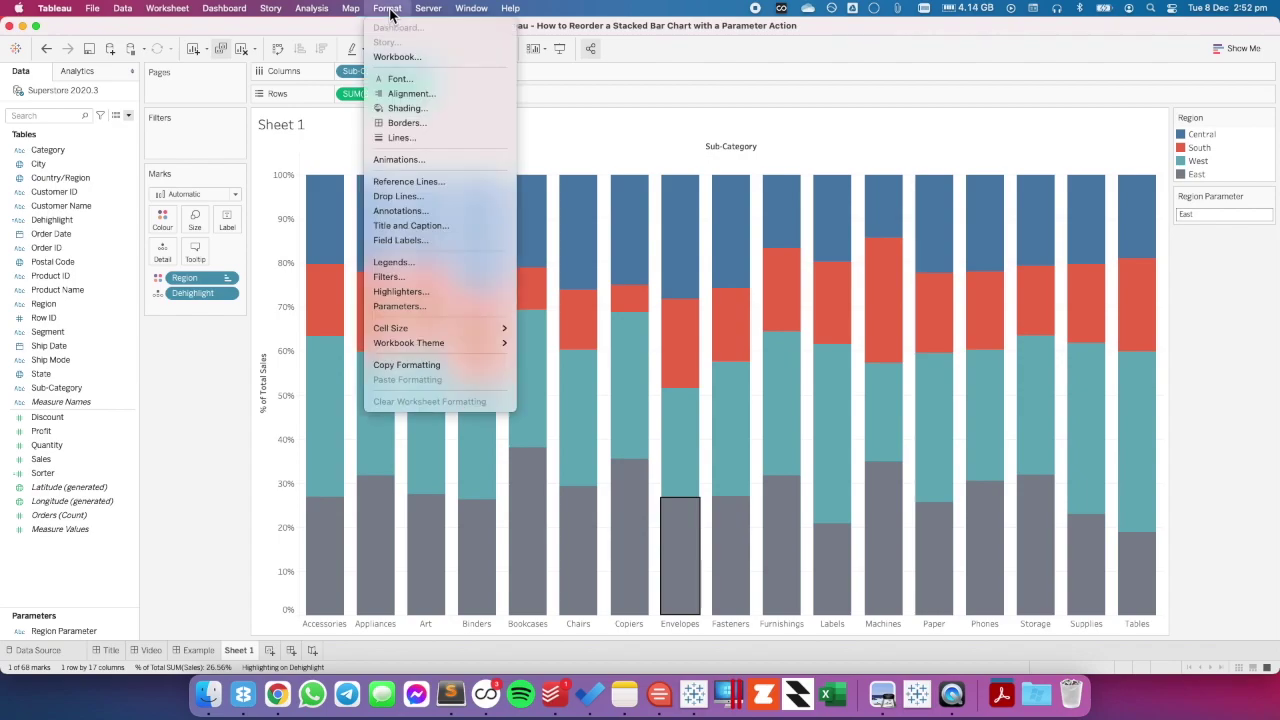
Step: Turn on workbook default animations with a 0.50 second duration
{"action": "left_click", "coordinate": [396, 160]}
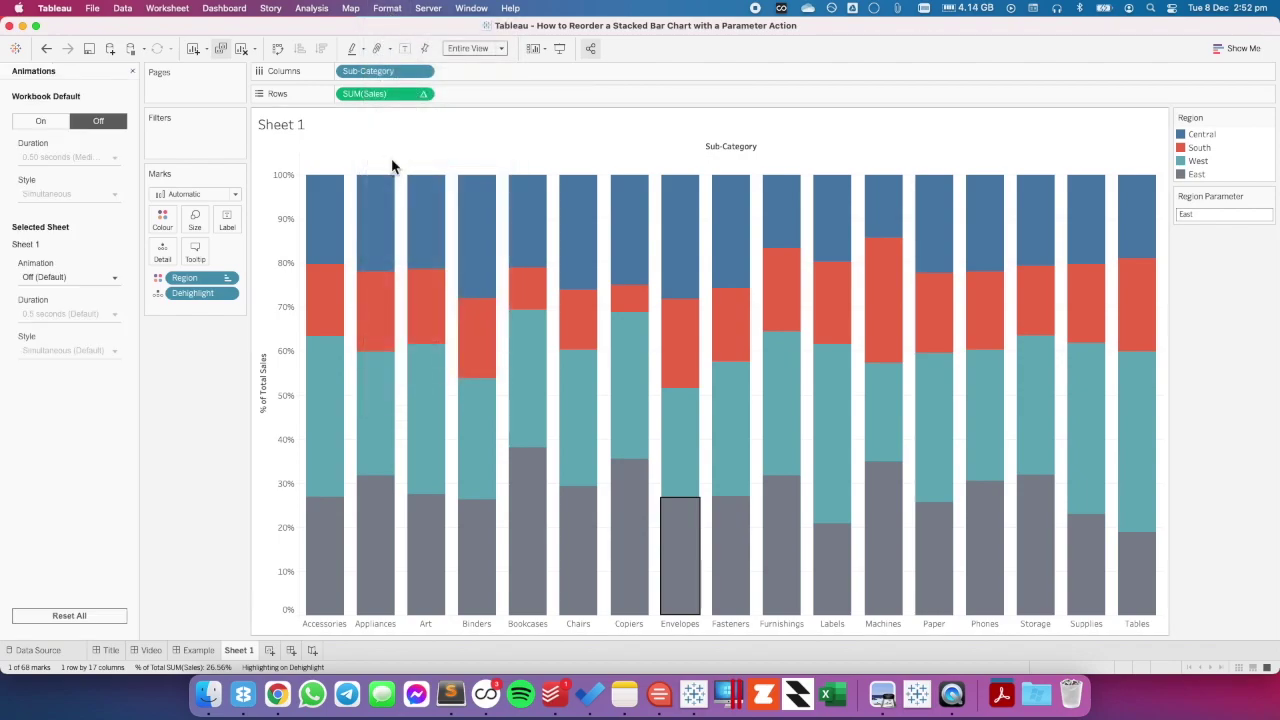
{"action": "left_click", "coordinate": [40, 122]}
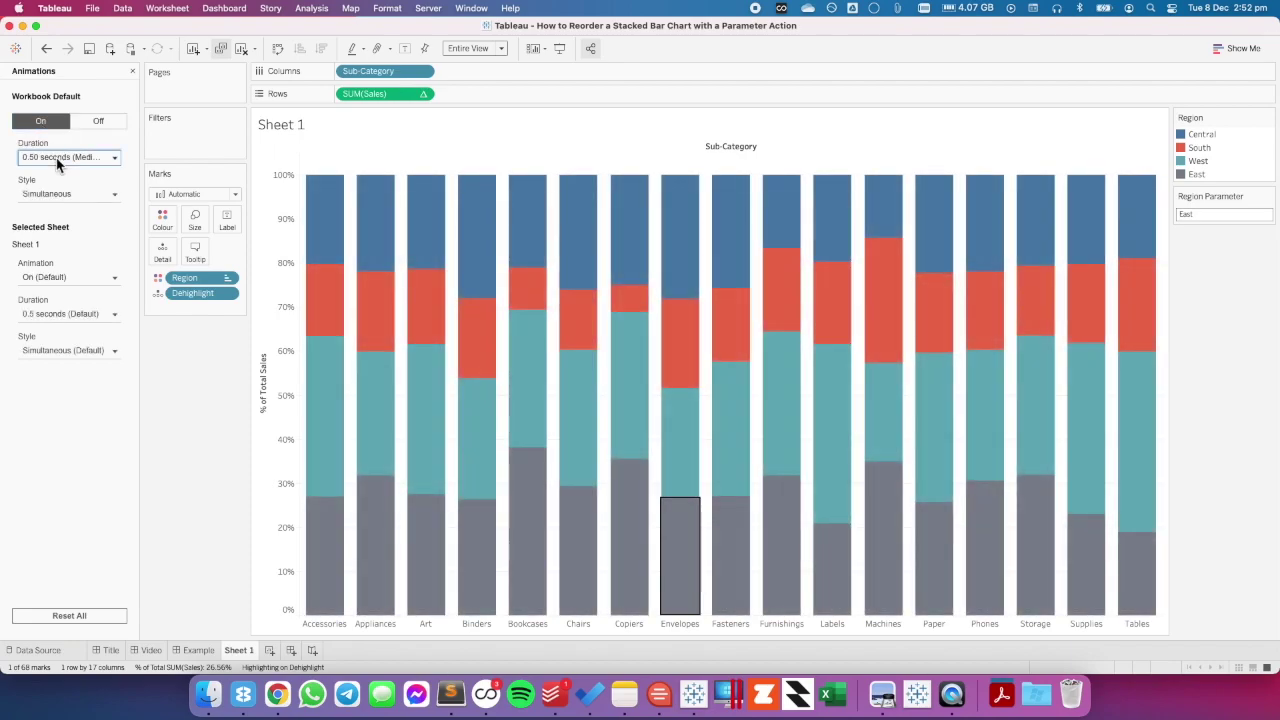
{"action": "left_click", "coordinate": [57, 160]}
{"action": "left_click", "coordinate": [55, 180]}
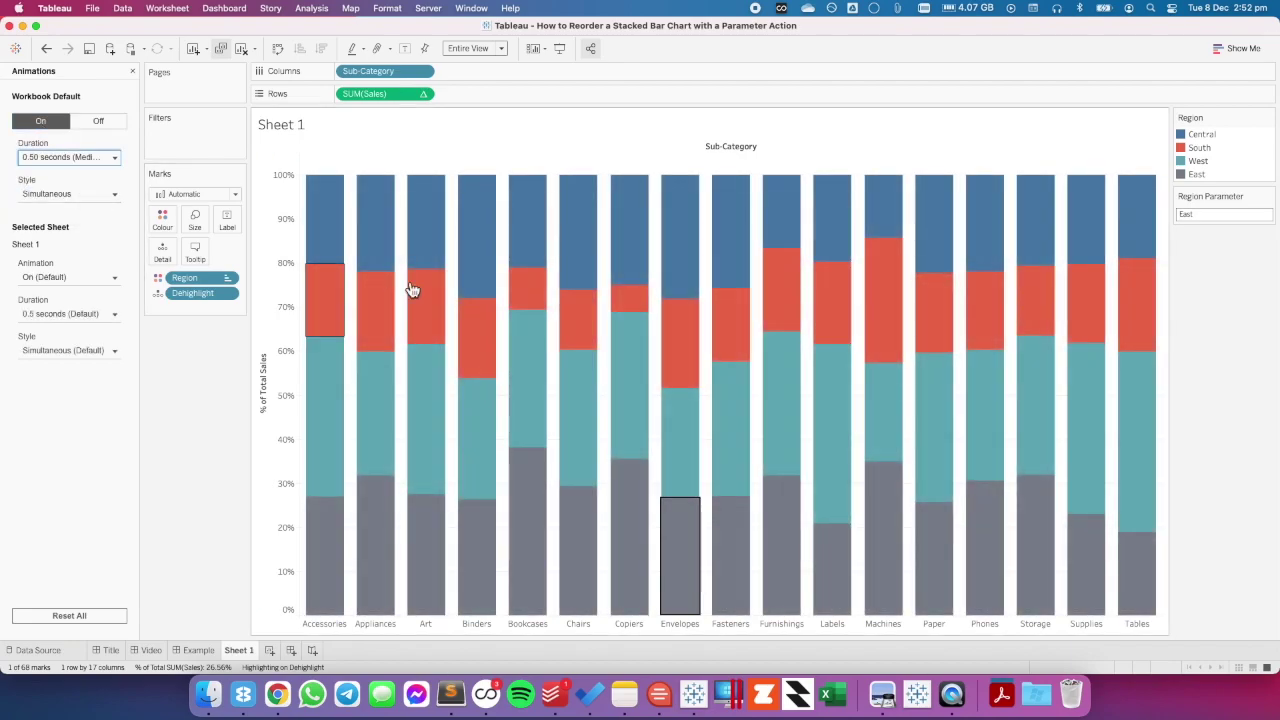
Step: Test the animated re-sort by moving South, then Central, then South to the bottom, and close the Animations pane
{"action": "left_click", "coordinate": [479, 323]}
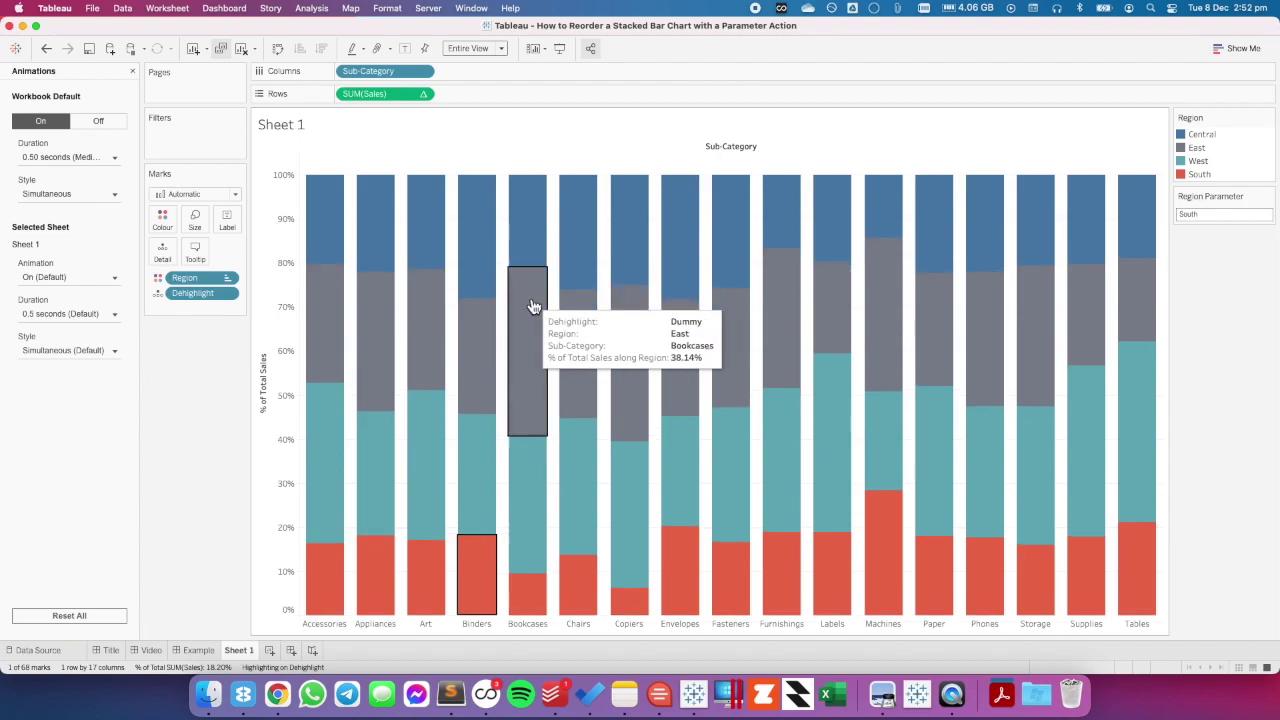
{"action": "left_click", "coordinate": [582, 278]}
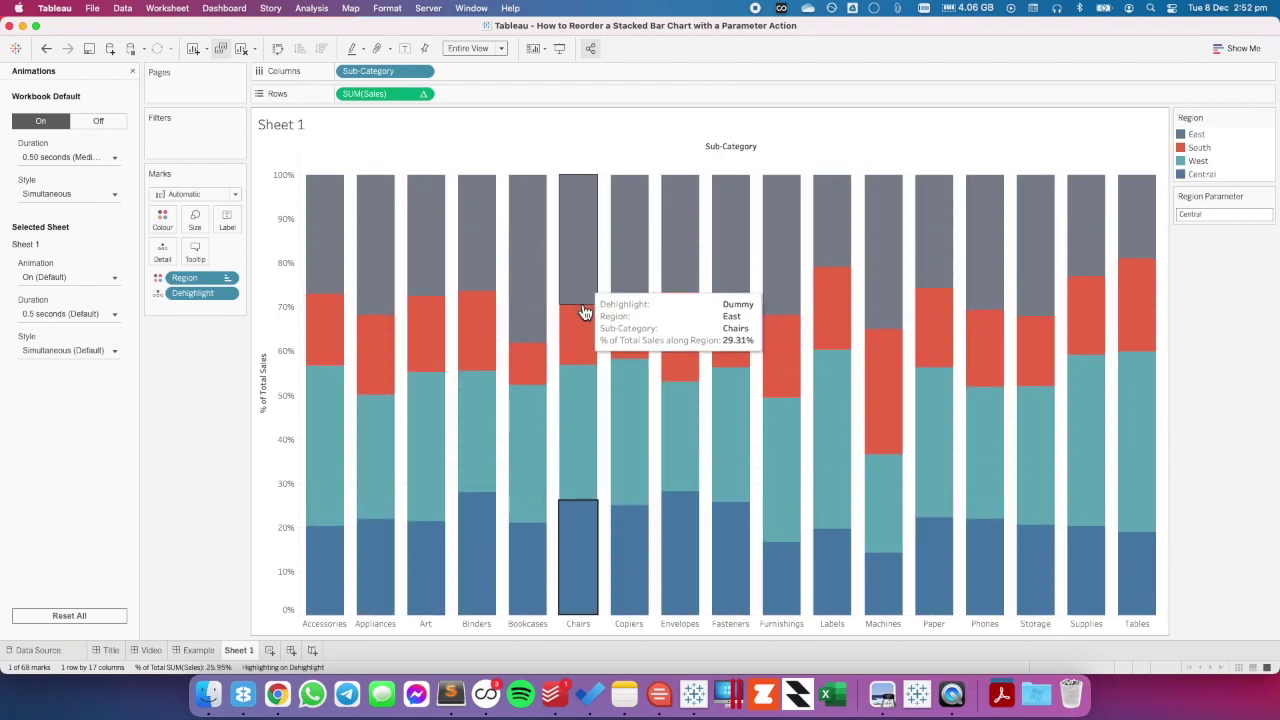
{"action": "left_click", "coordinate": [585, 350]}
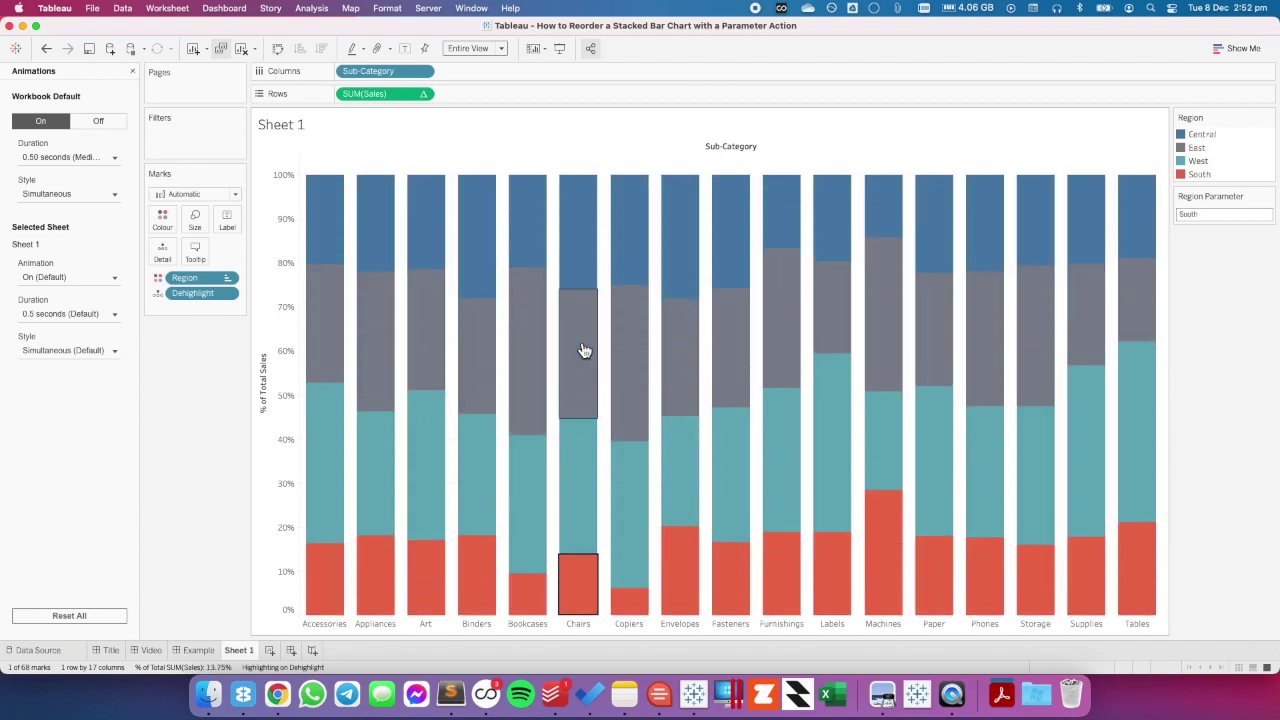
{"action": "left_click", "coordinate": [132, 71]}
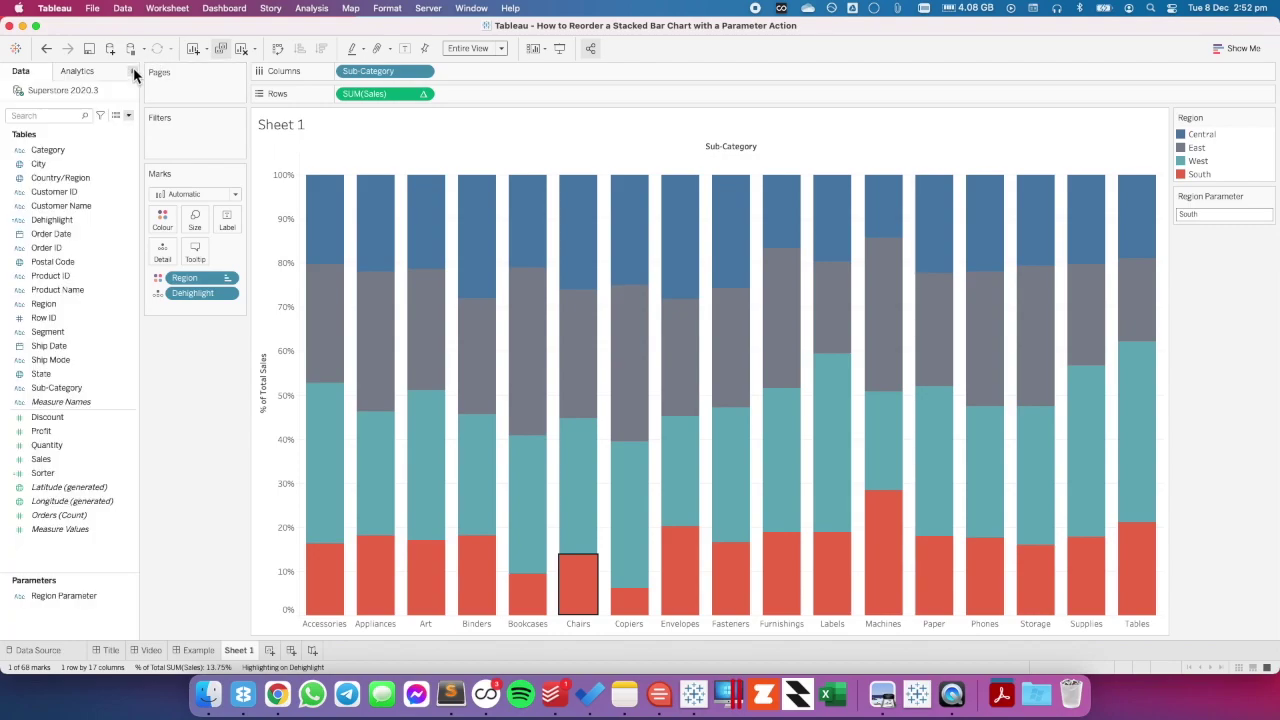